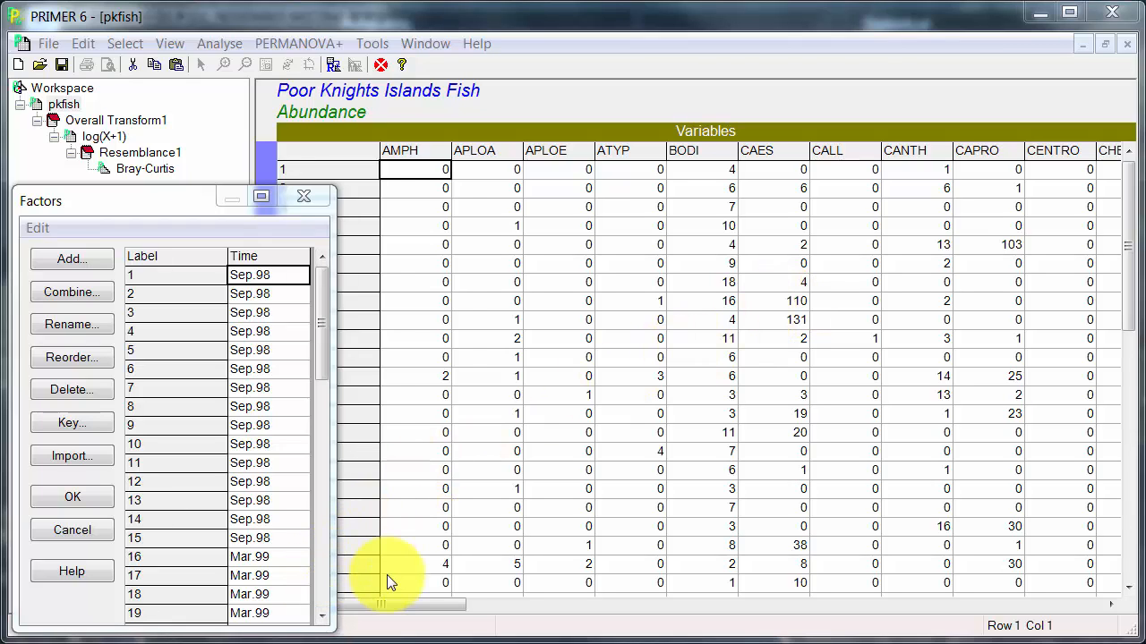
# Review the sample Factors list and close the factors dialog.
pyautogui.click(321, 574)
pyautogui.click(322, 574)
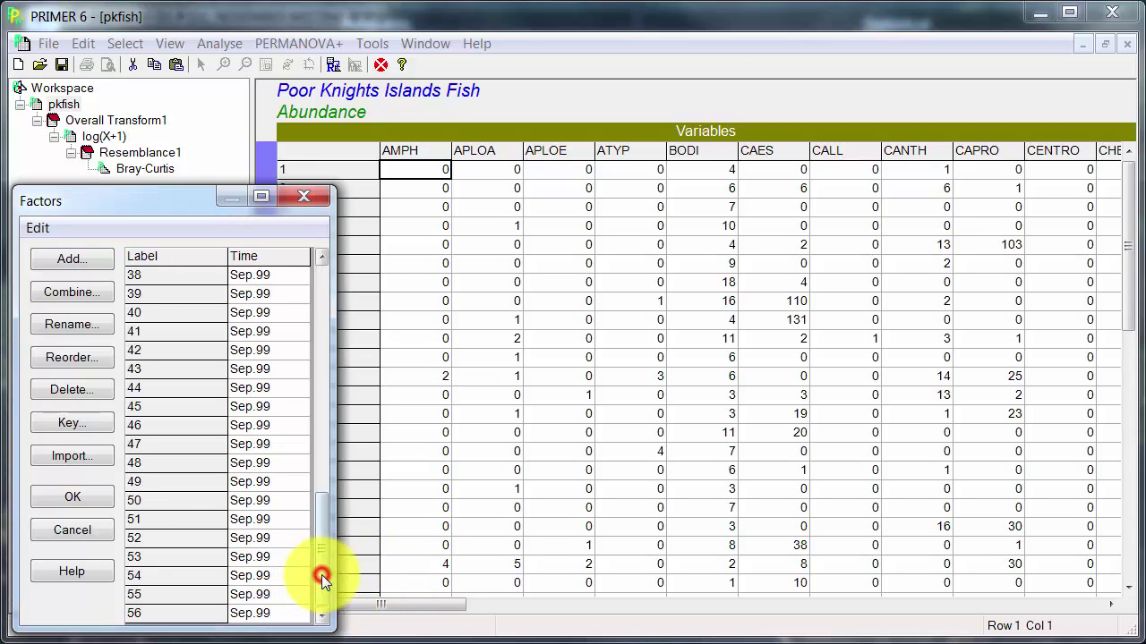
pyautogui.click(297, 199)
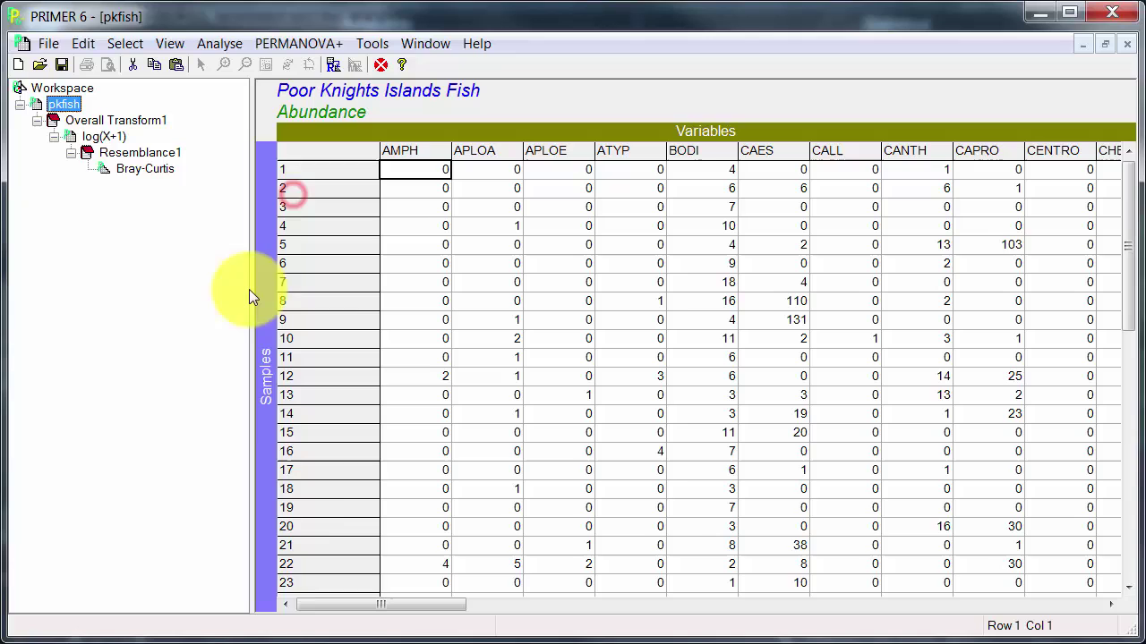
# Scroll through the fish data grid and display the Bray-Curtis similarity matrix.
pyautogui.click(924, 605)
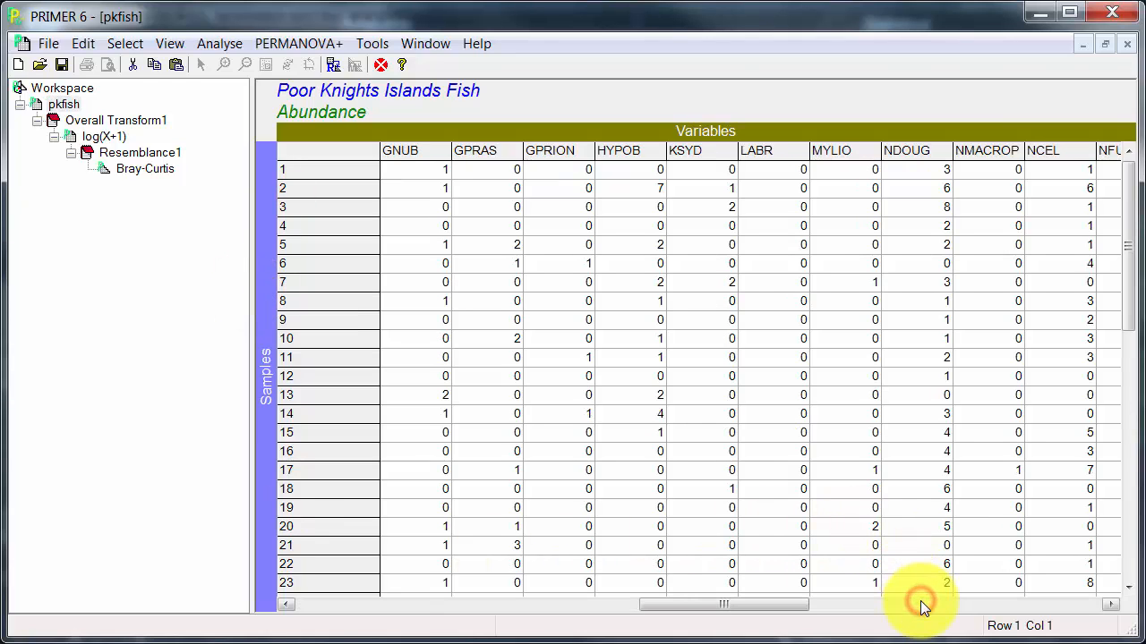
pyautogui.click(925, 605)
pyautogui.moveTo(933, 606)
pyautogui.mouseDown()
pyautogui.moveTo(1052, 607)
pyautogui.moveTo(785, 629)
pyautogui.mouseUp()
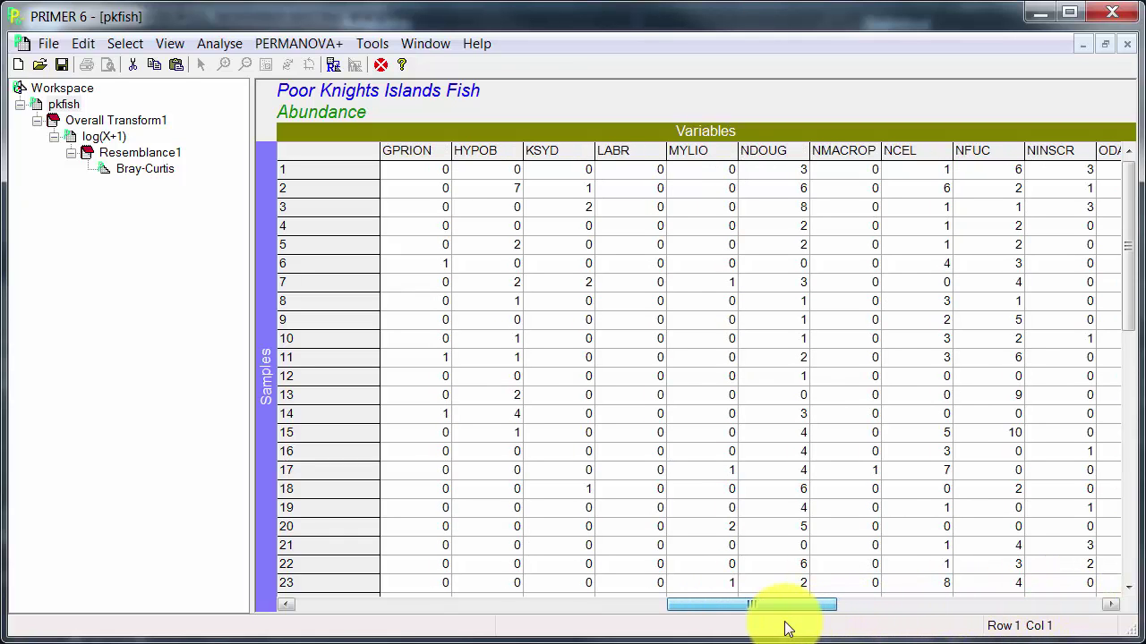
pyautogui.click(407, 609)
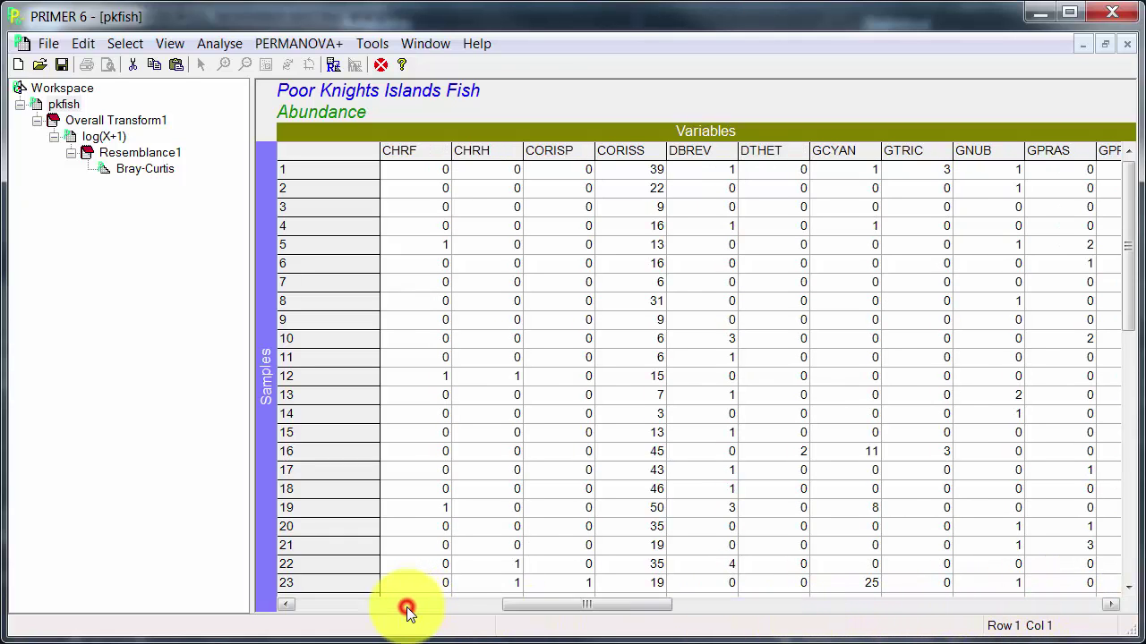
pyautogui.click(308, 606)
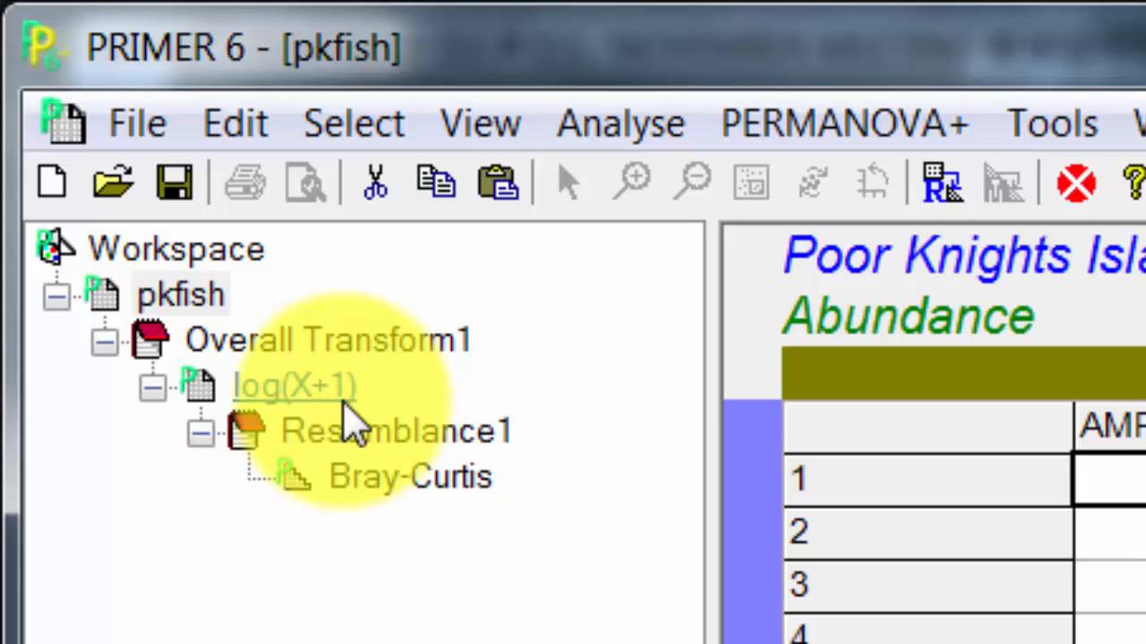
pyautogui.click(379, 467)
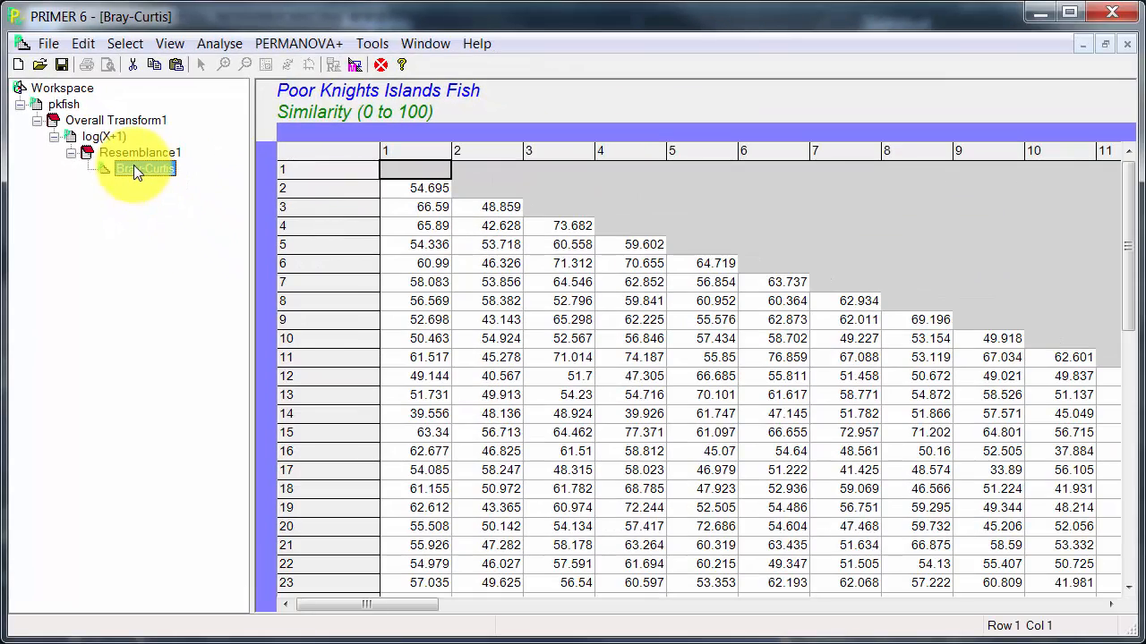
# Run a PCO on the Bray-Curtis matrix with default settings.
pyautogui.click(277, 41)
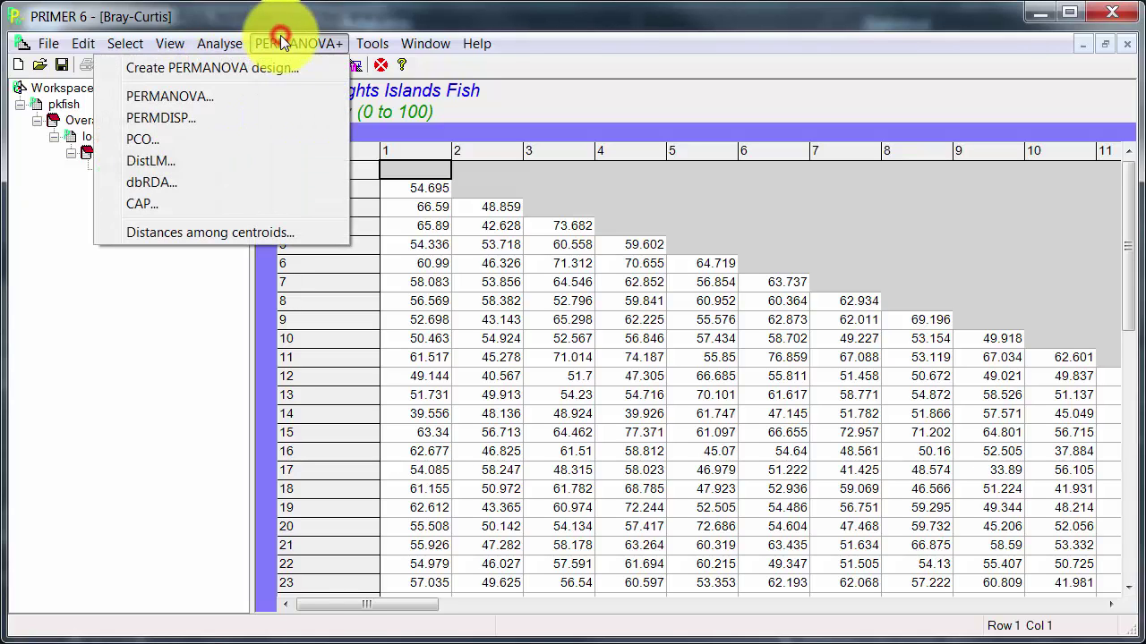
pyautogui.click(201, 141)
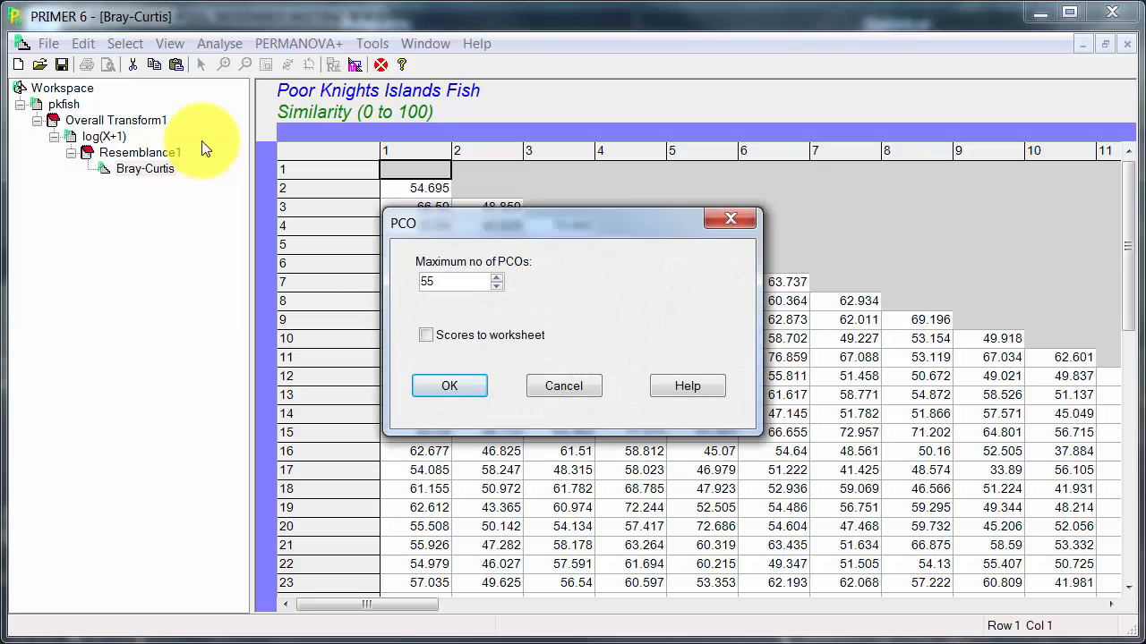
pyautogui.click(433, 382)
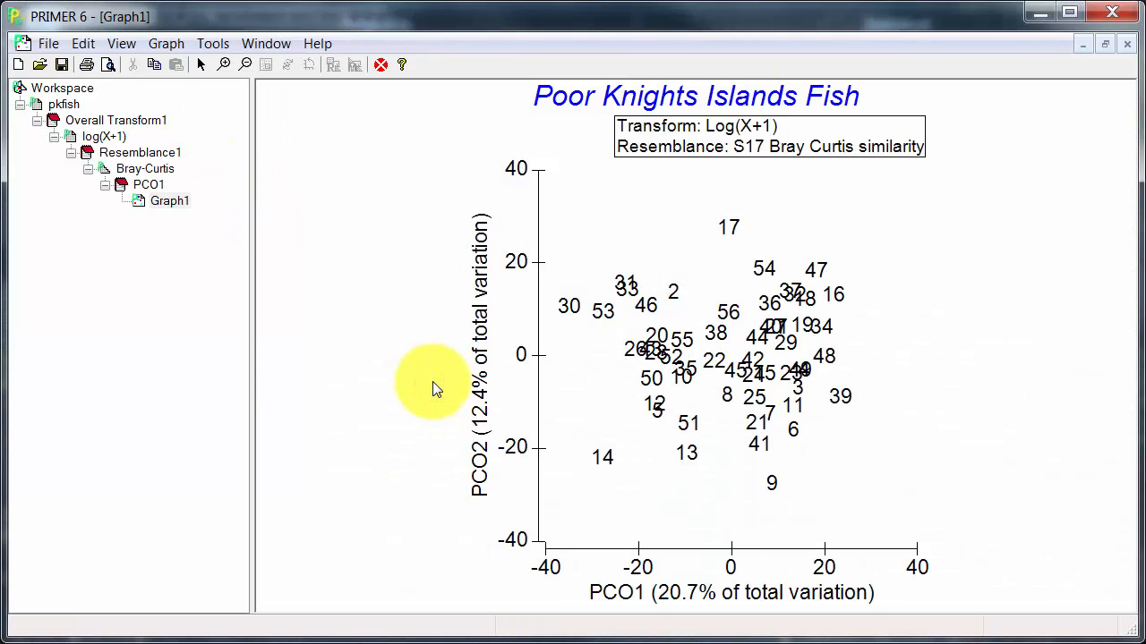
# Replace sample number labels with symbols distinguished by the Time factor on the PCO plot.
pyautogui.rightClick(619, 226)
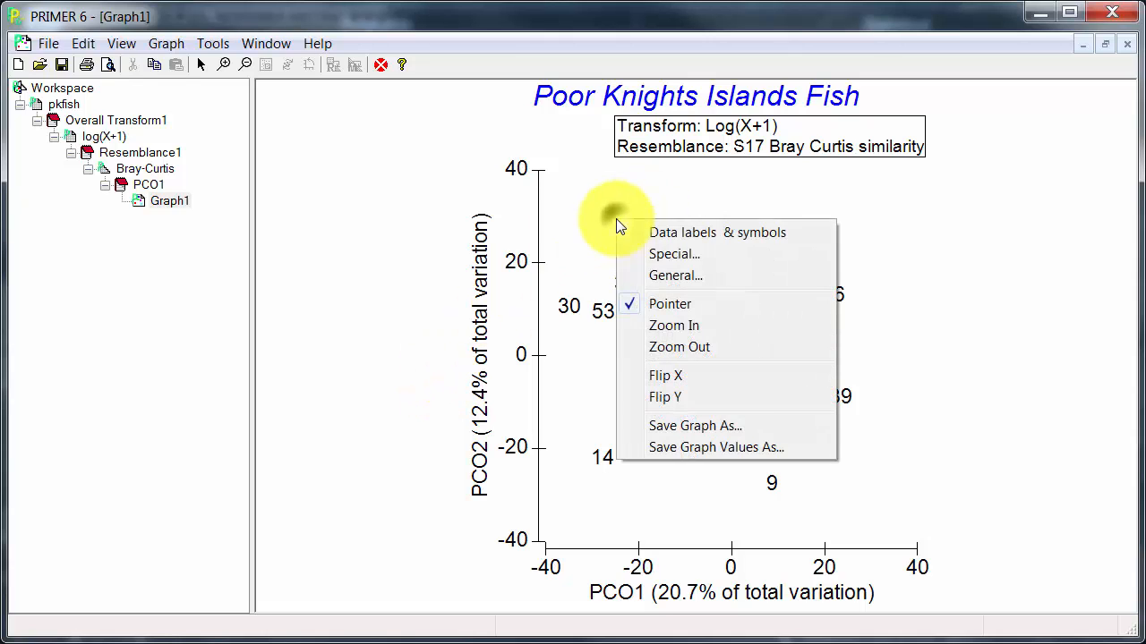
pyautogui.click(635, 233)
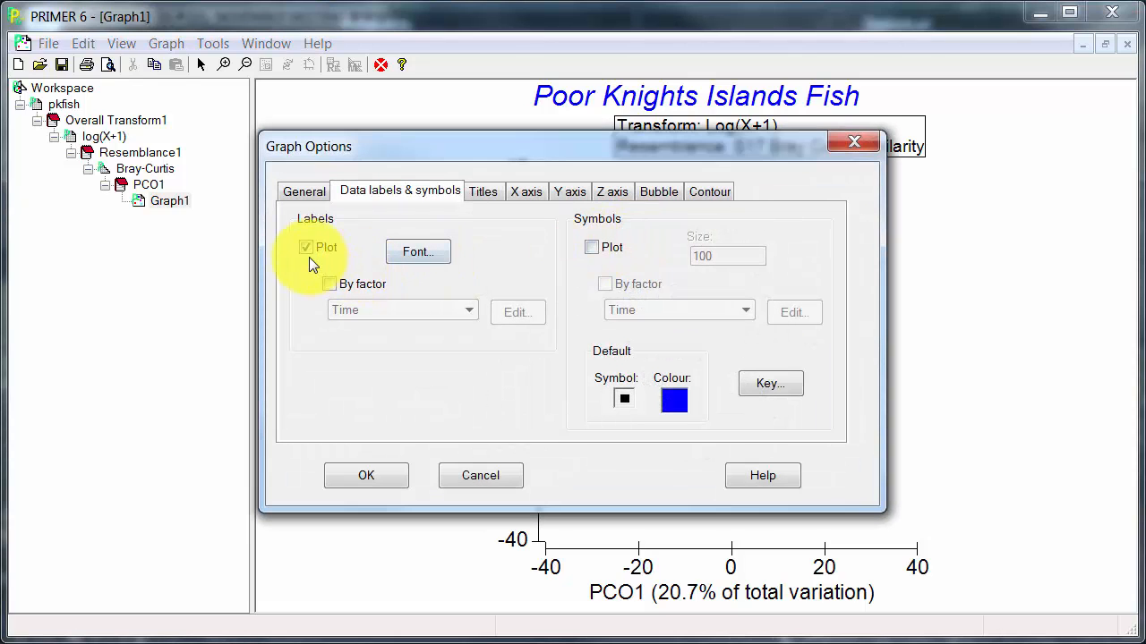
pyautogui.click(309, 255)
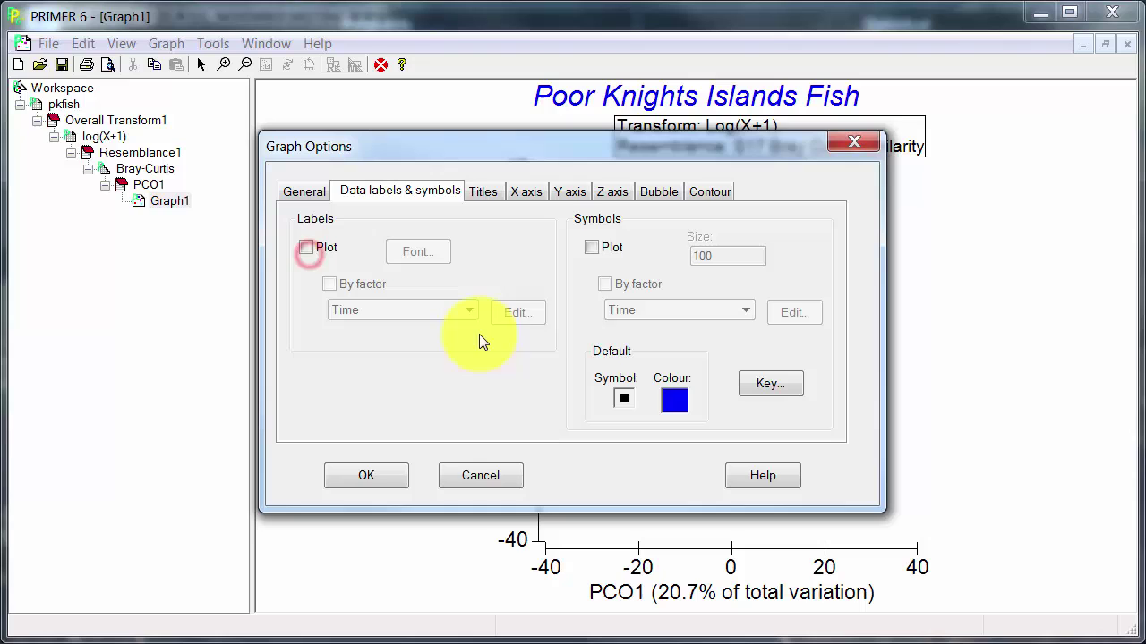
pyautogui.click(591, 246)
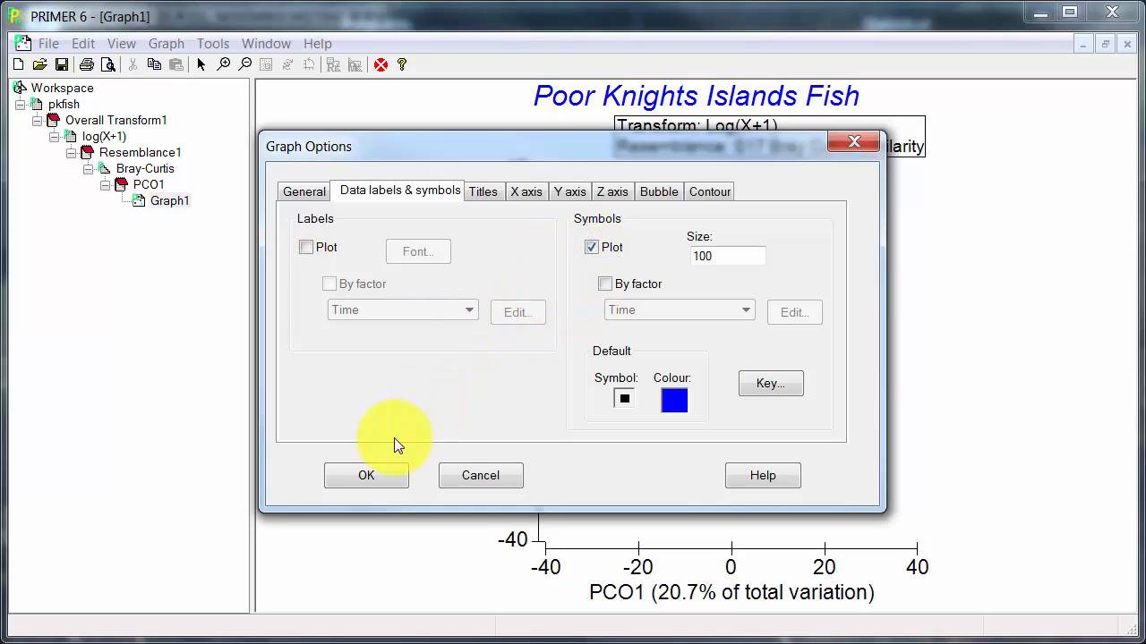
pyautogui.click(606, 285)
pyautogui.click(389, 474)
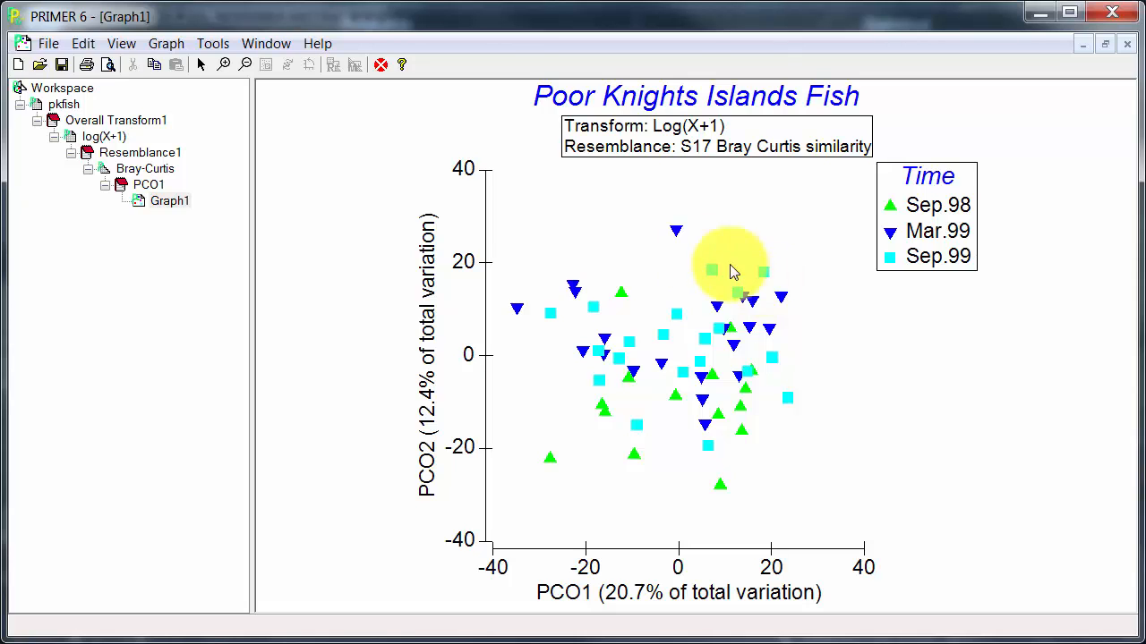
# Rename Graph1 to 'Unconstrained' and redisplay the Bray-Curtis matrix.
pyautogui.rightClick(168, 203)
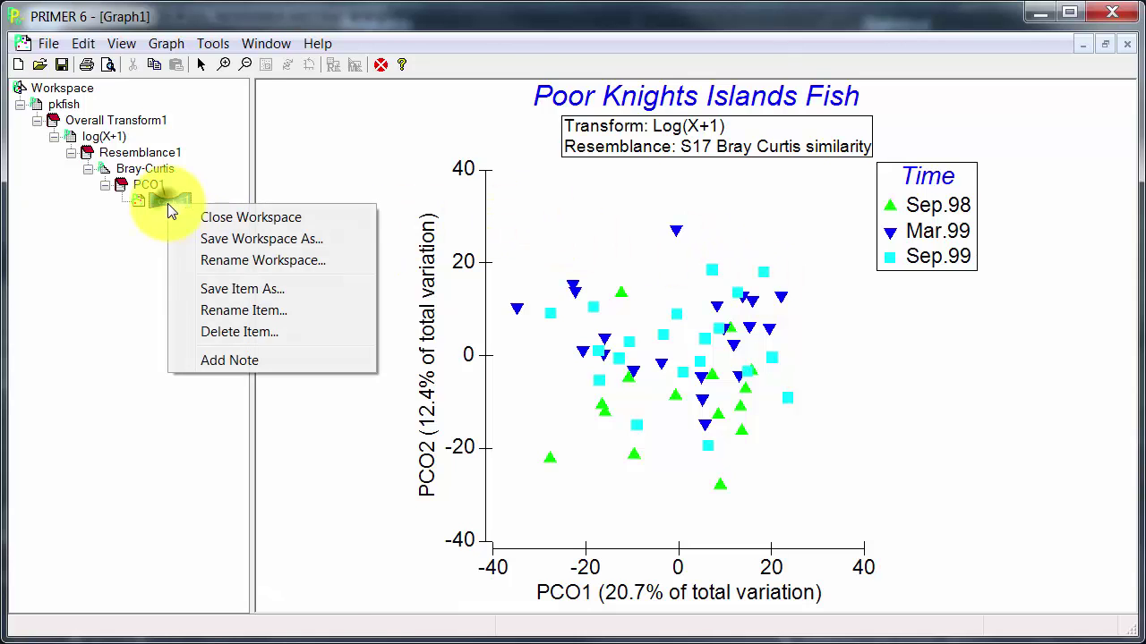
pyautogui.click(197, 310)
pyautogui.write('Unconstrainted')
pyautogui.press('BackSpace')
pyautogui.press('BackSpace')
pyautogui.press('BackSpace')
pyautogui.press('BackSpace')
pyautogui.press('BackSpace')
pyautogui.press('BackSpace')
pyautogui.press('BackSpace')
pyautogui.write('aained')
pyautogui.press('BackSpace')
pyautogui.press('BackSpace')
pyautogui.press('BackSpace')
pyautogui.press('BackSpace')
pyautogui.press('BackSpace')
pyautogui.write('ined')
pyautogui.press('Return')
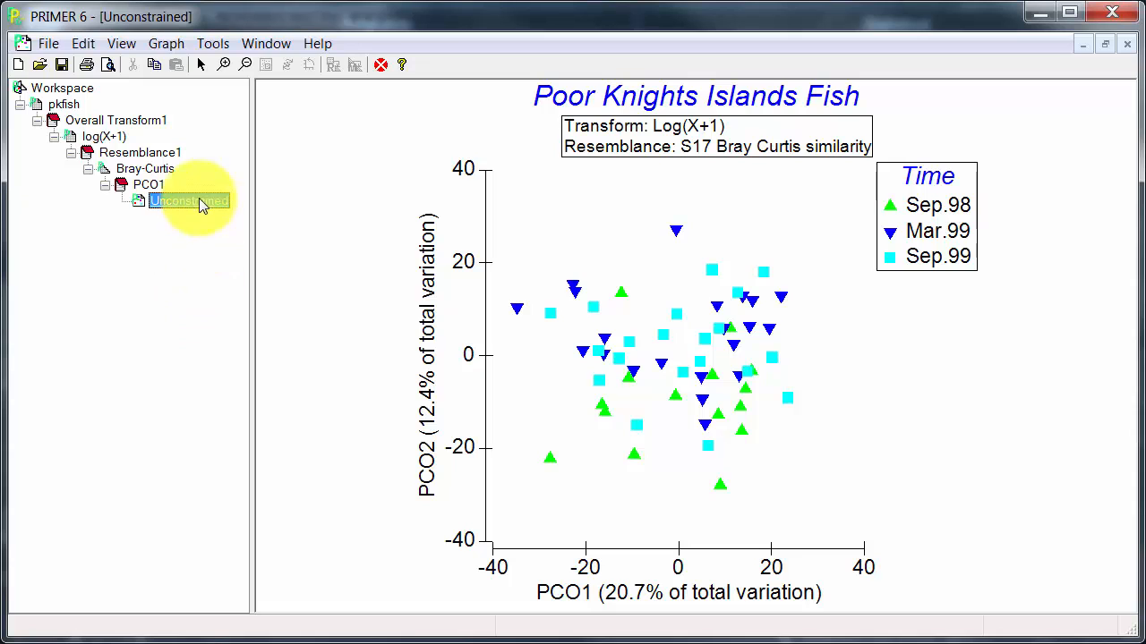
pyautogui.click(175, 169)
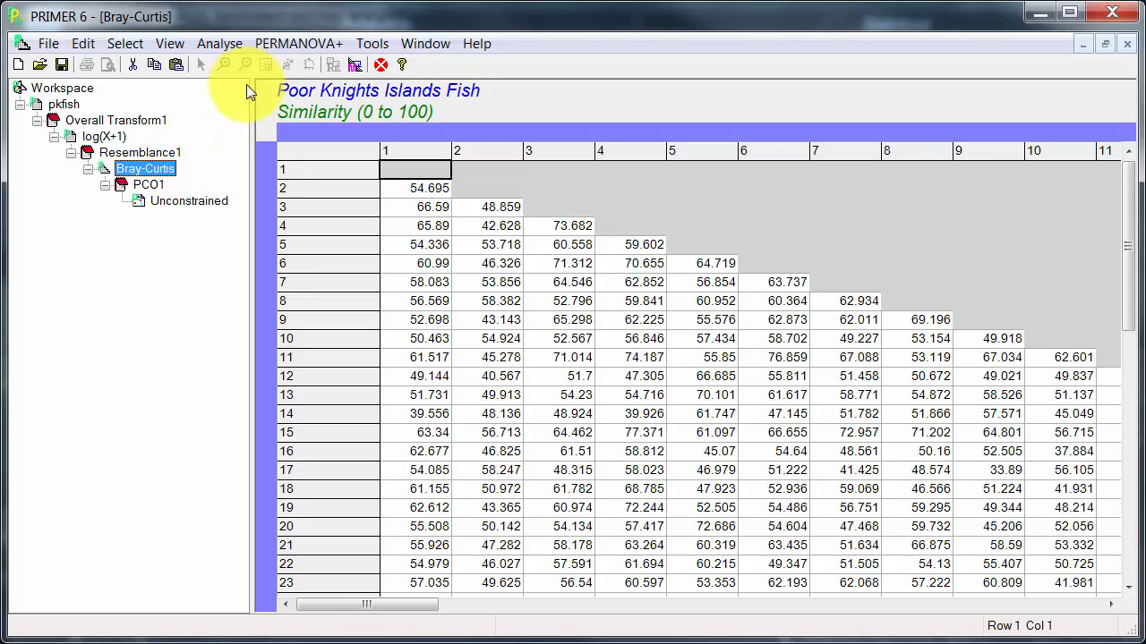
# Create a one-factor PERMANOVA design titled Time with Time as its factor.
pyautogui.click(320, 43)
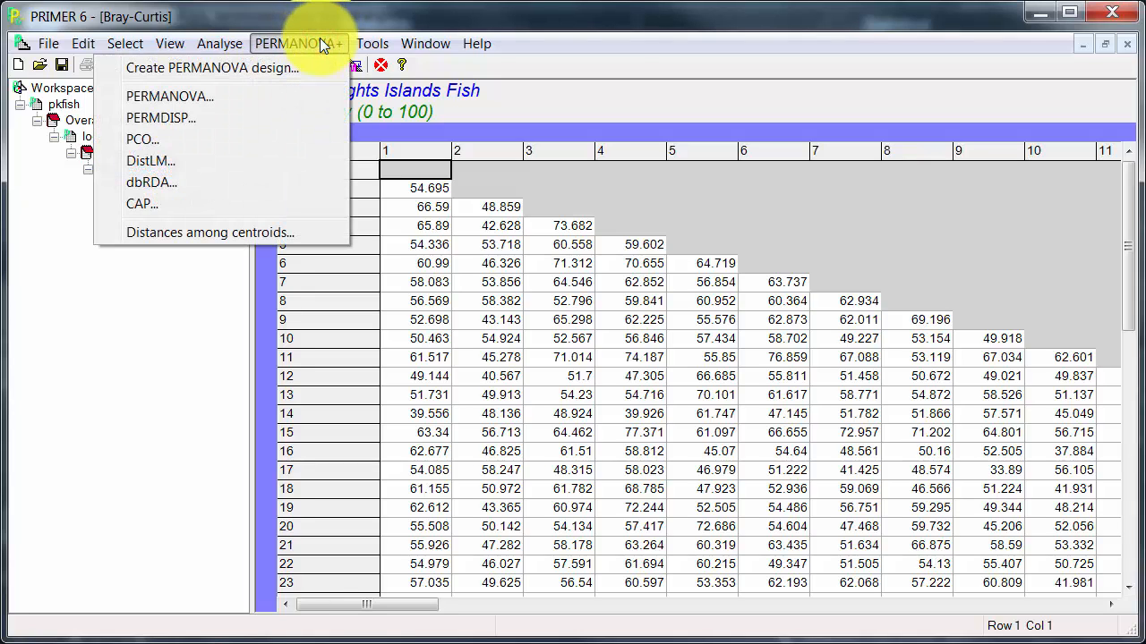
pyautogui.click(287, 66)
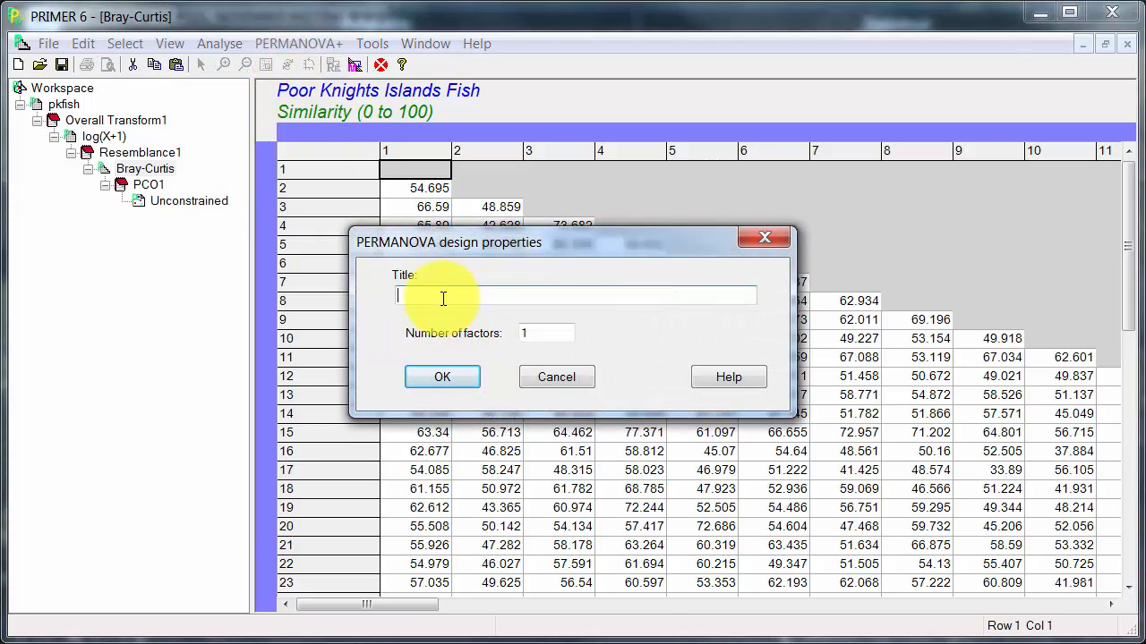
pyautogui.write('Time')
pyautogui.click(438, 383)
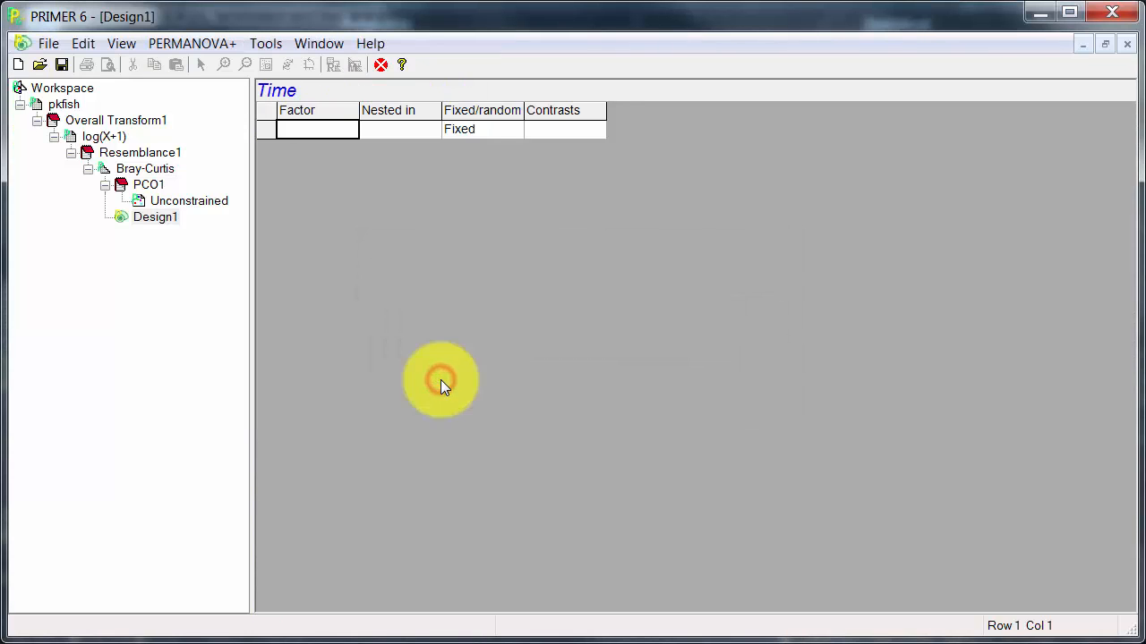
pyautogui.click(308, 133)
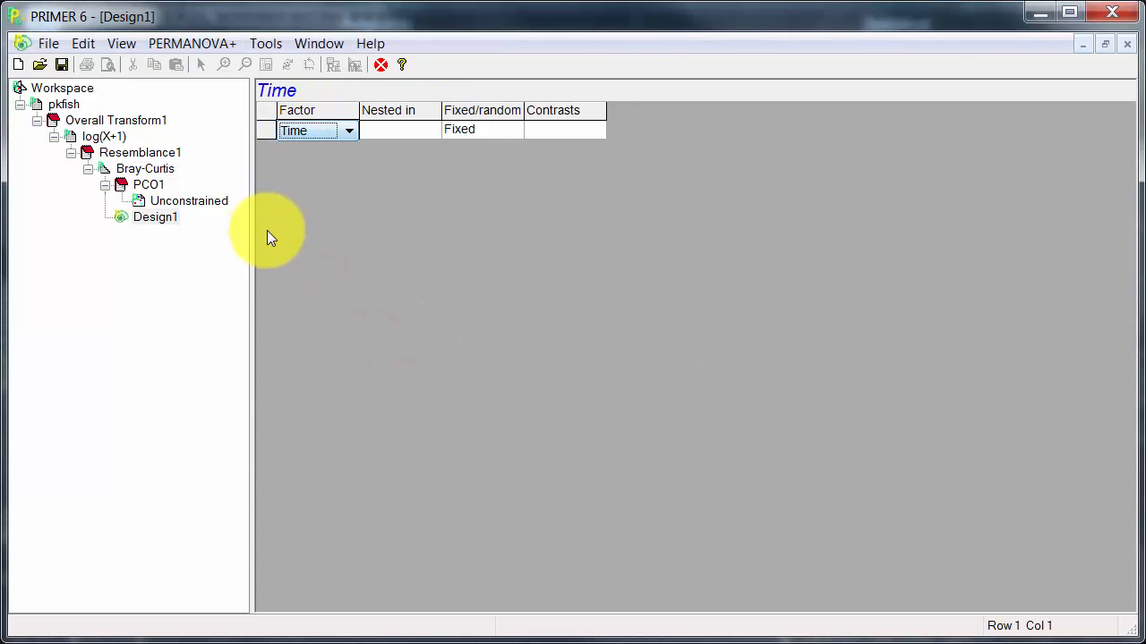
# Rename the Design1 item in the workspace to 'Time'.
pyautogui.rightClick(152, 222)
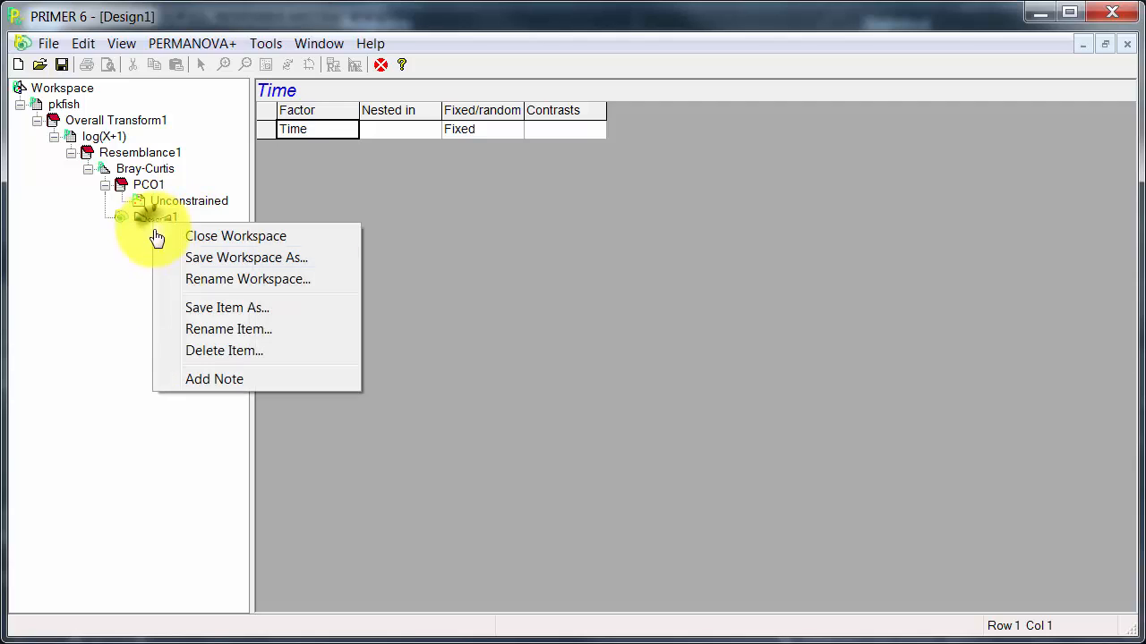
pyautogui.click(172, 329)
pyautogui.write('Time')
pyautogui.click(445, 373)
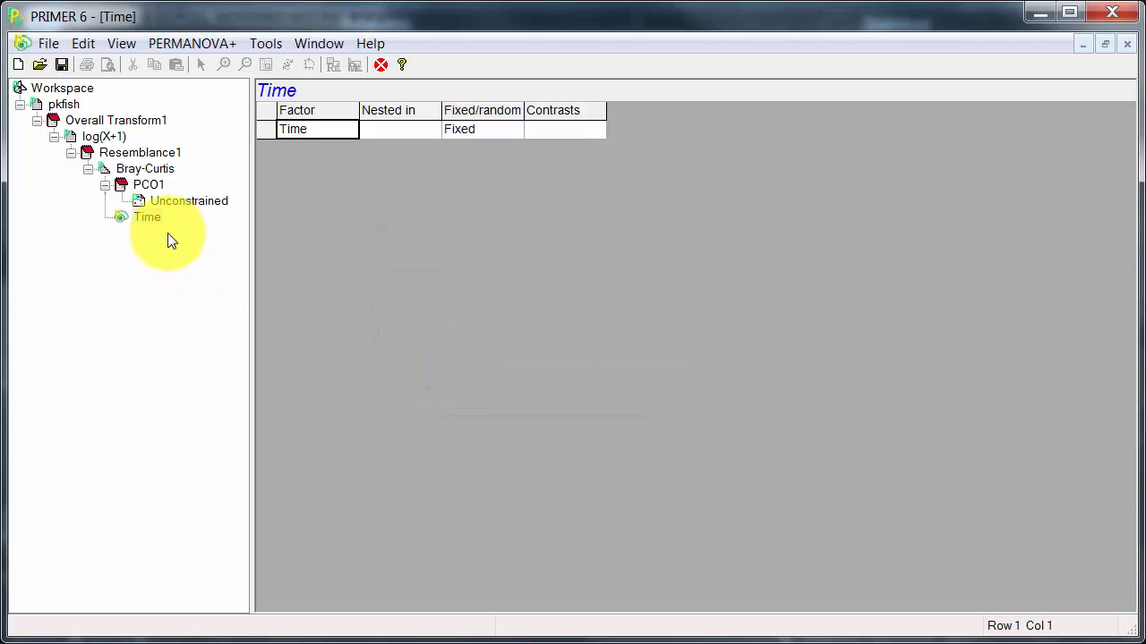
# Run PERMANOVA on the Time design permuting residuals under a reduced model, accepting the single-factor warning.
pyautogui.click(155, 170)
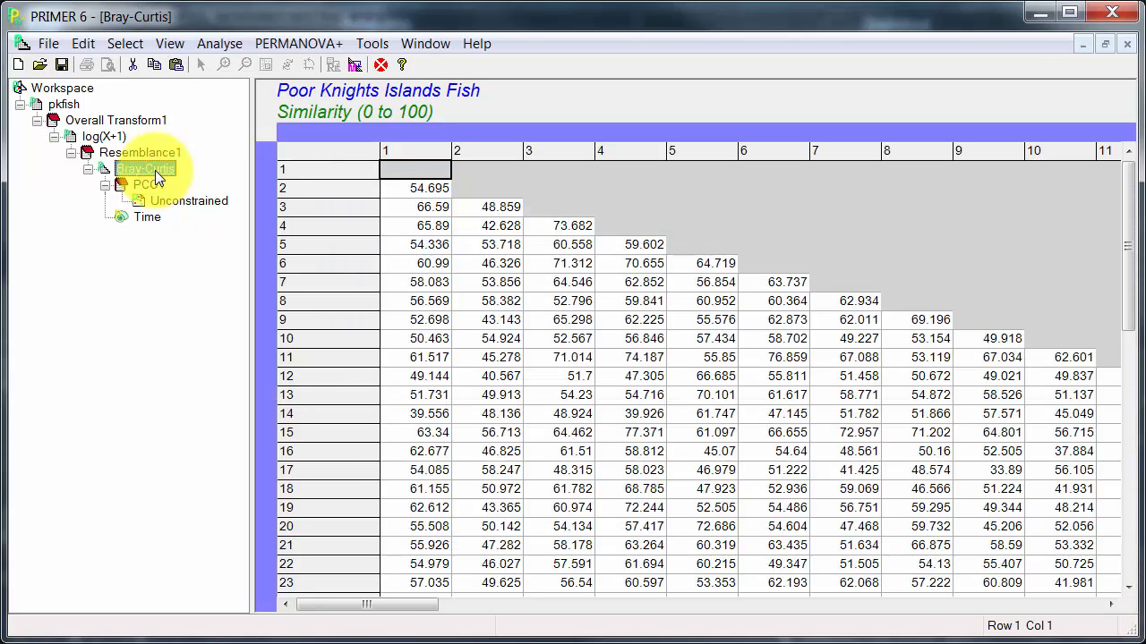
pyautogui.click(298, 43)
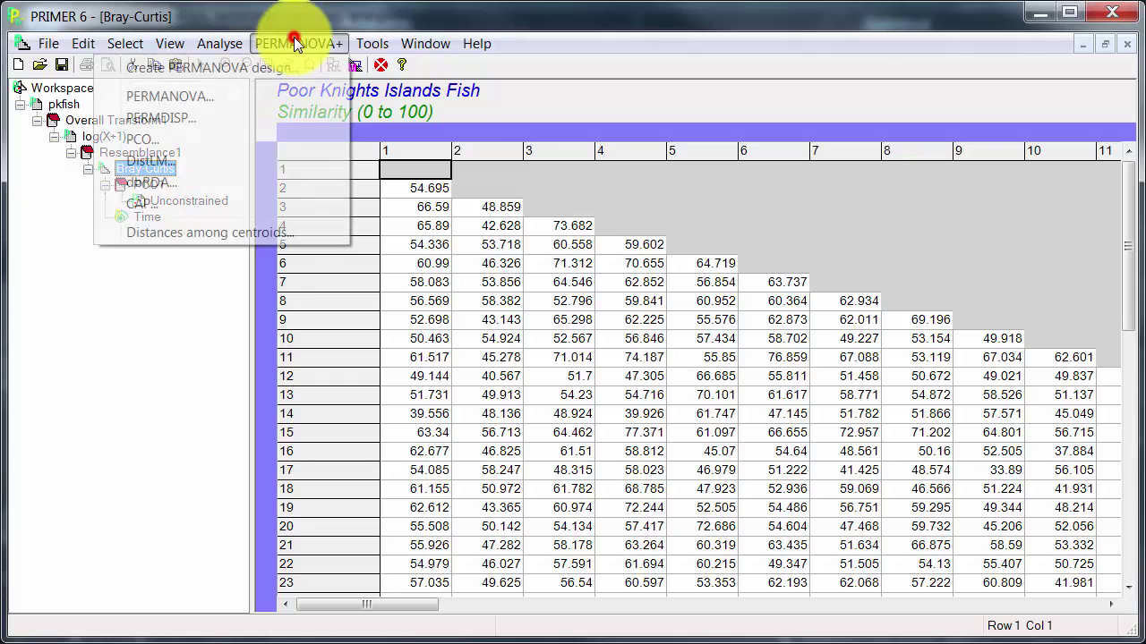
pyautogui.click(247, 95)
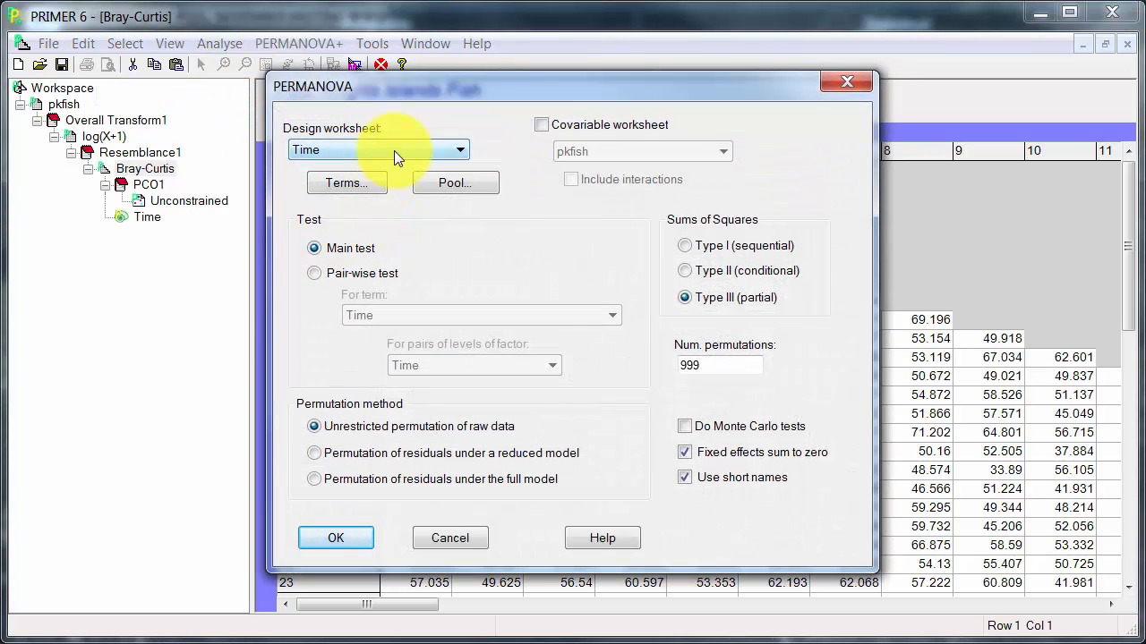
pyautogui.click(365, 456)
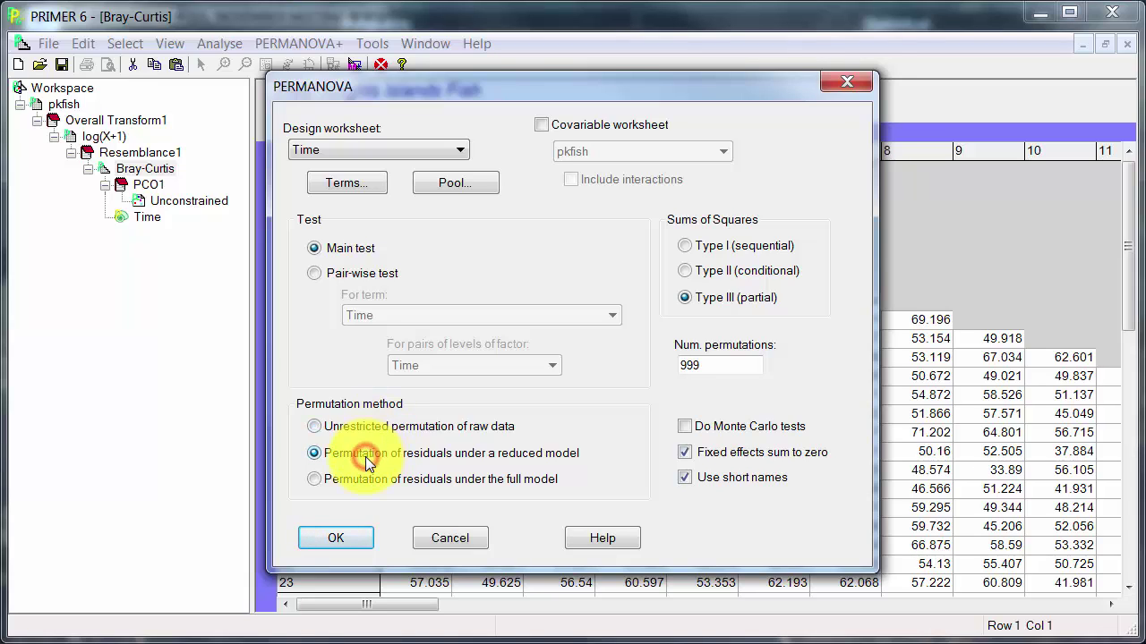
pyautogui.click(349, 526)
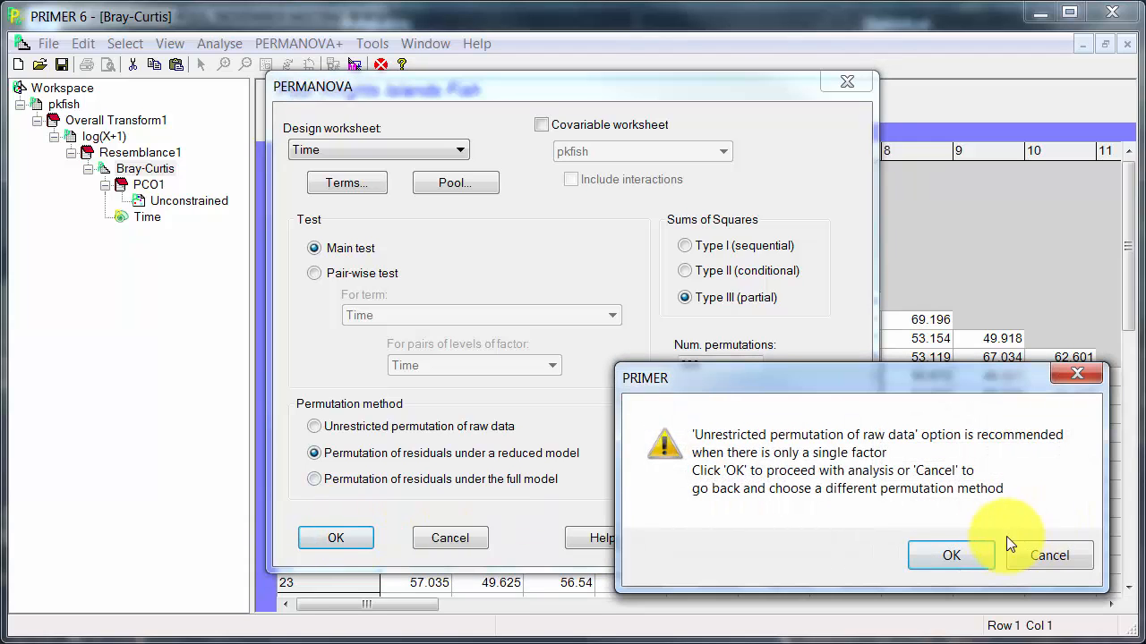
pyautogui.click(982, 552)
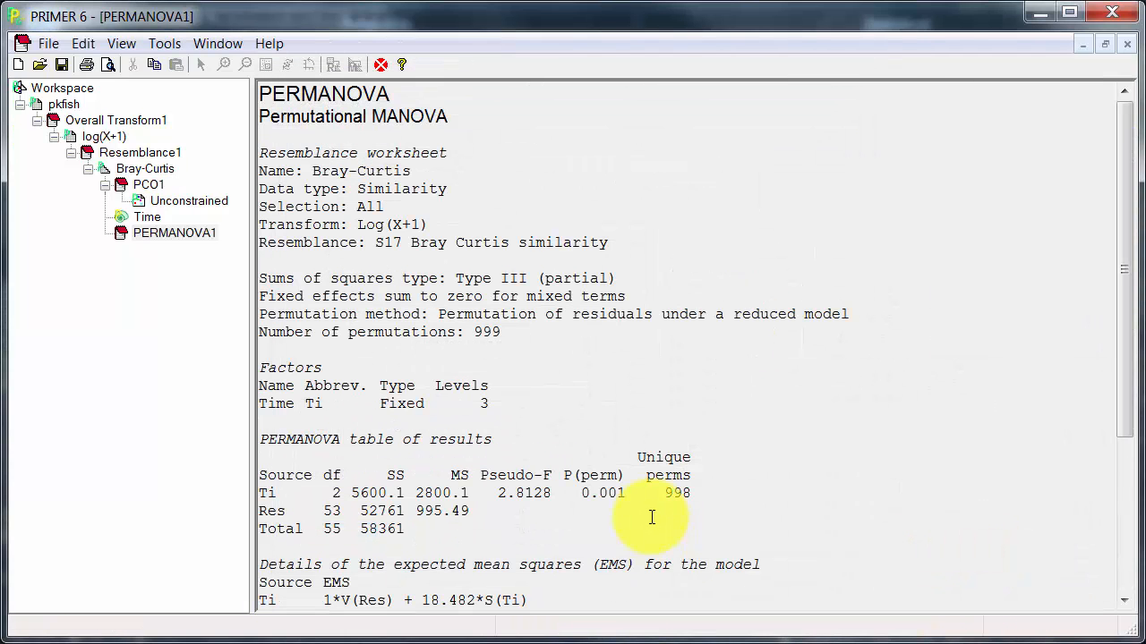
# Run a second PERMANOVA using unrestricted permutation of raw data, then view the Unconstrained PCO plot.
pyautogui.click(137, 170)
pyautogui.click(298, 43)
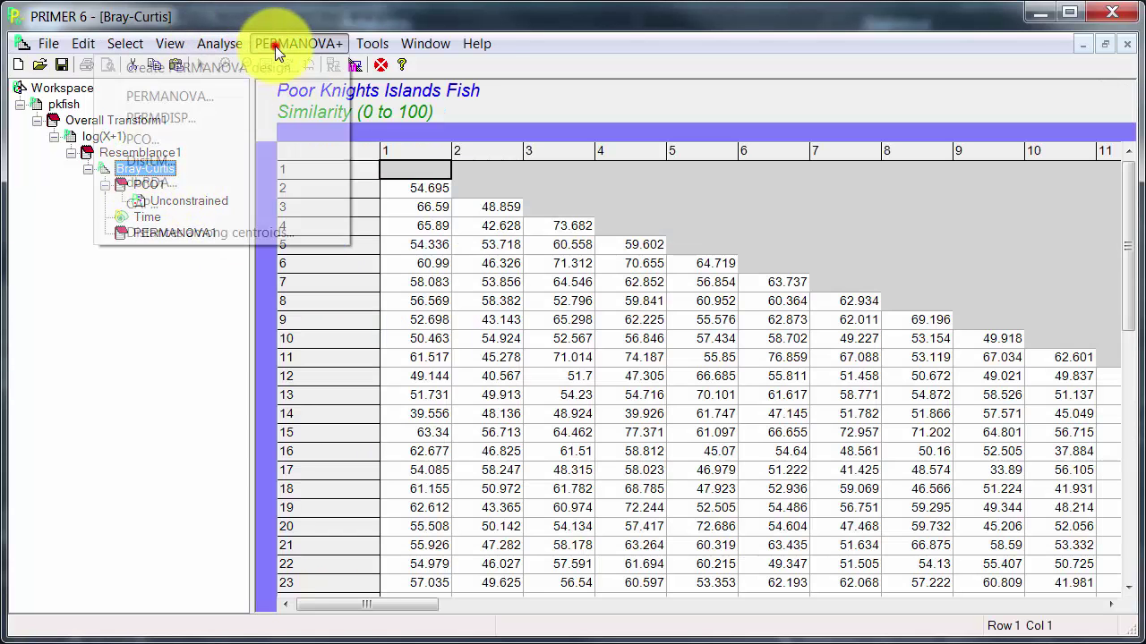
pyautogui.click(232, 98)
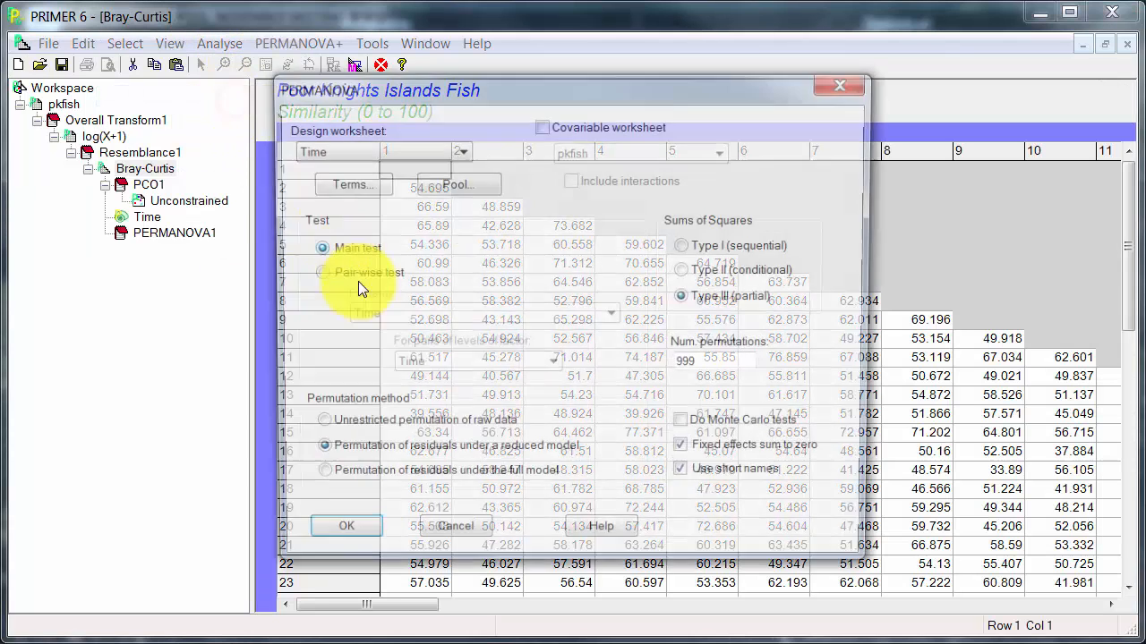
pyautogui.click(335, 424)
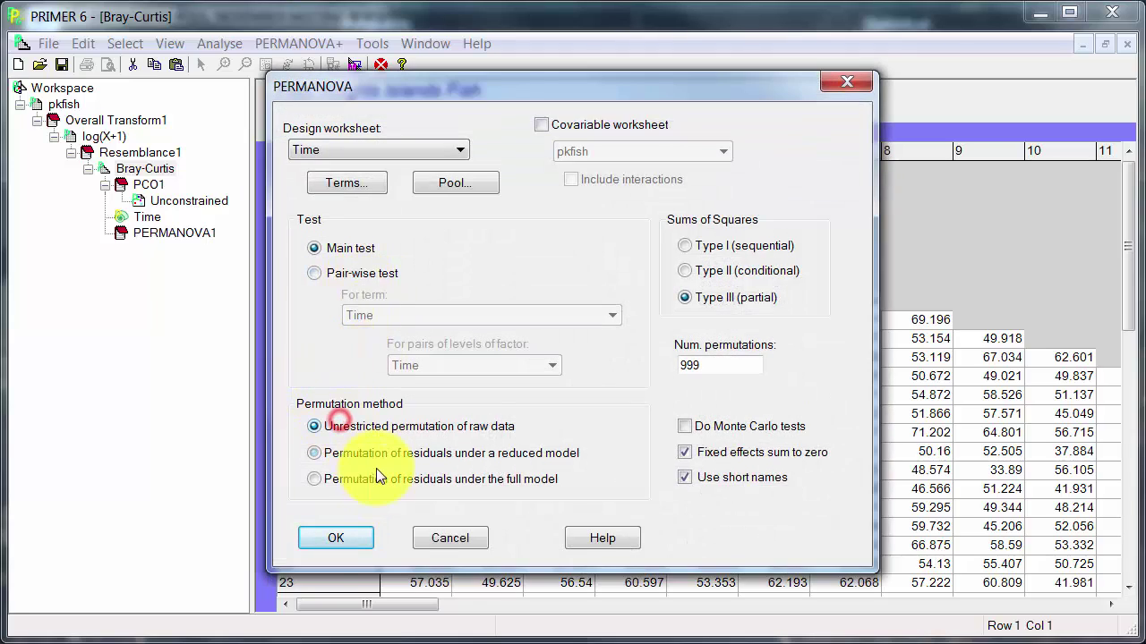
pyautogui.click(329, 540)
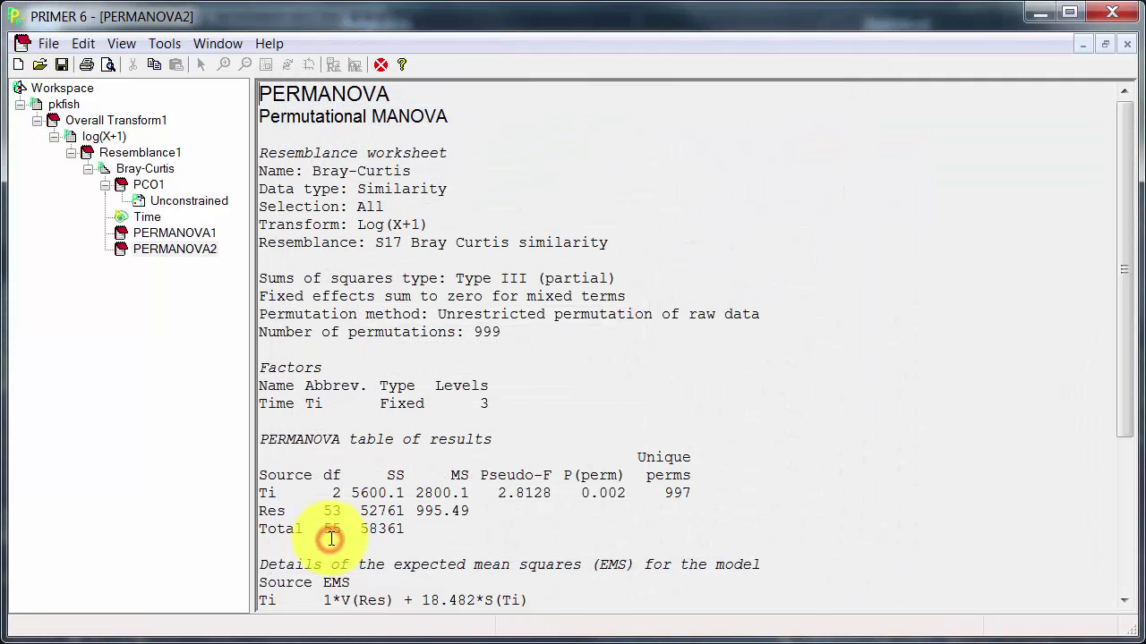
pyautogui.click(717, 487)
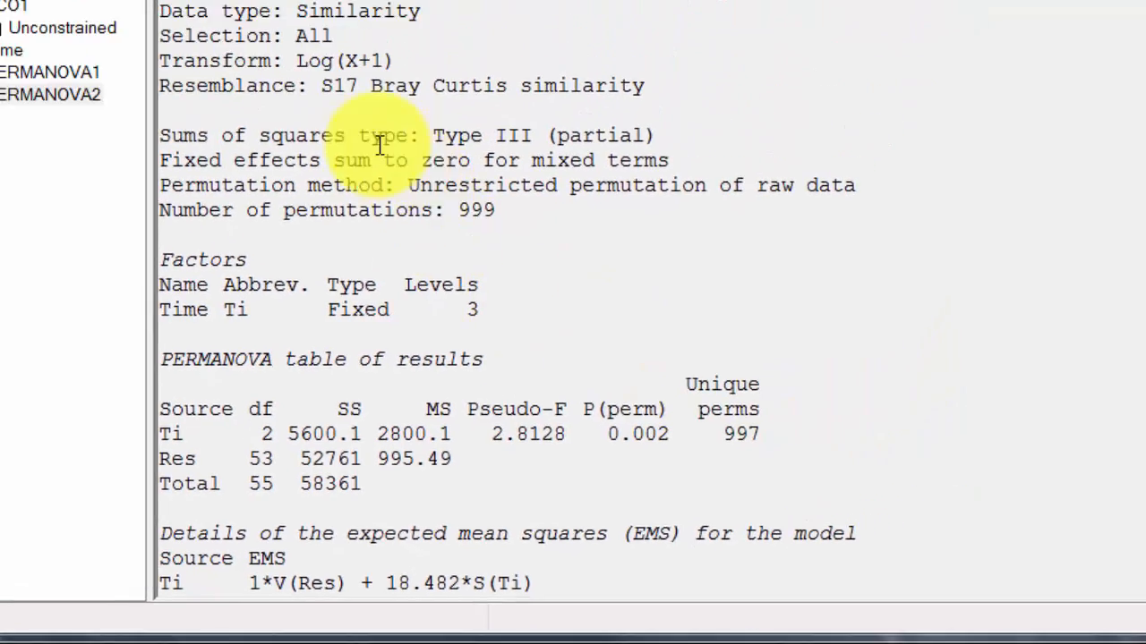
pyautogui.click(189, 203)
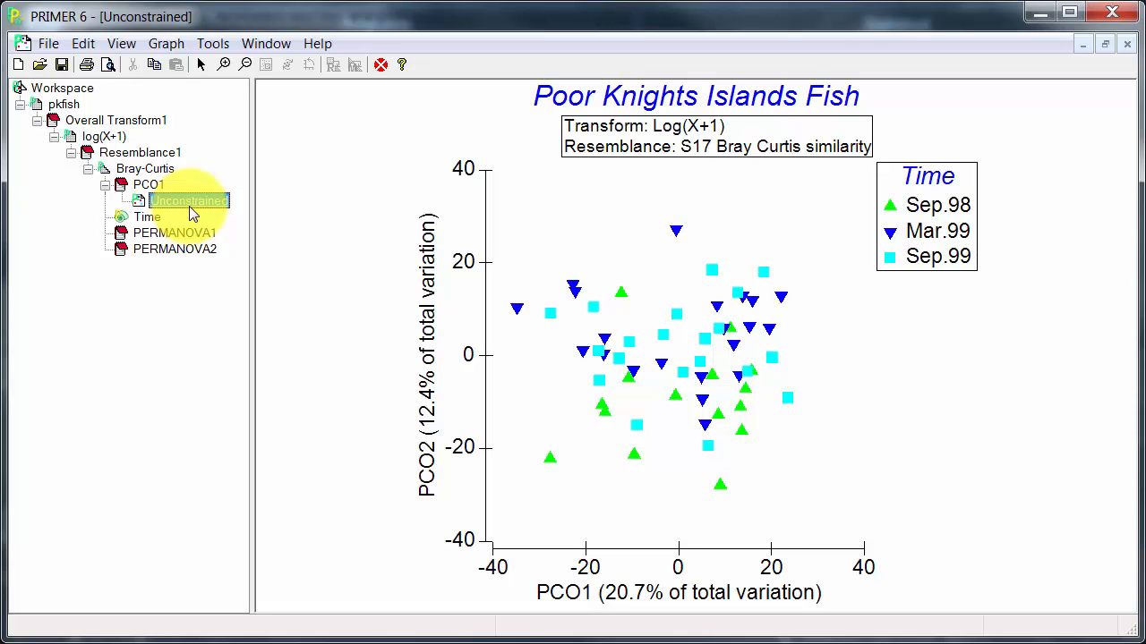
# Run a CAP of the Bray-Curtis matrix against Time groups with diagnostics enabled.
pyautogui.click(145, 168)
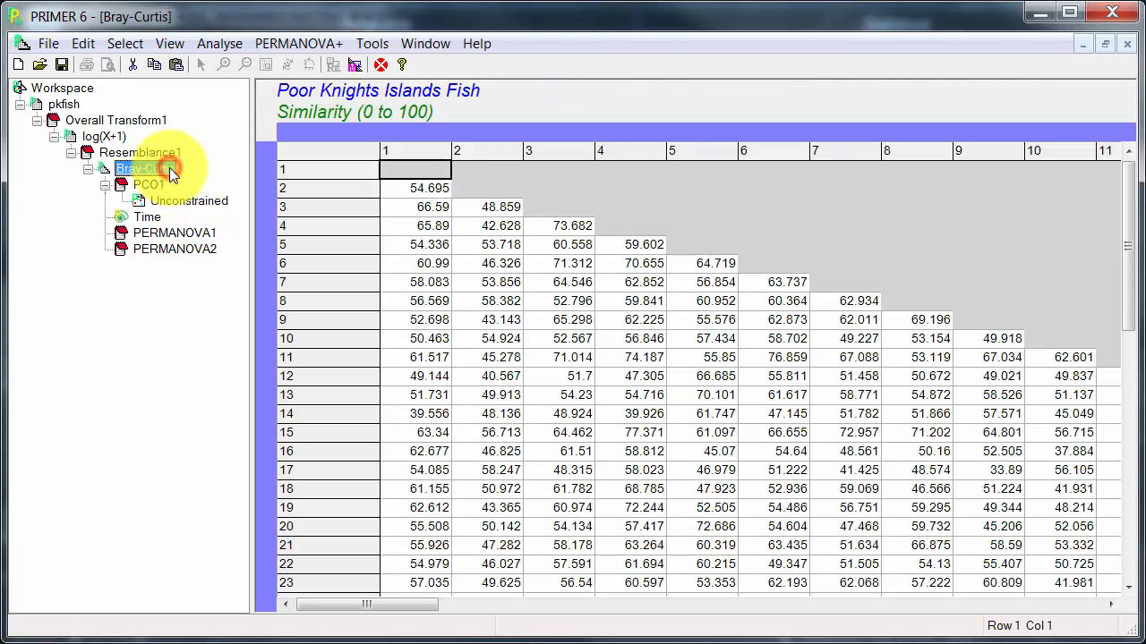
pyautogui.click(317, 41)
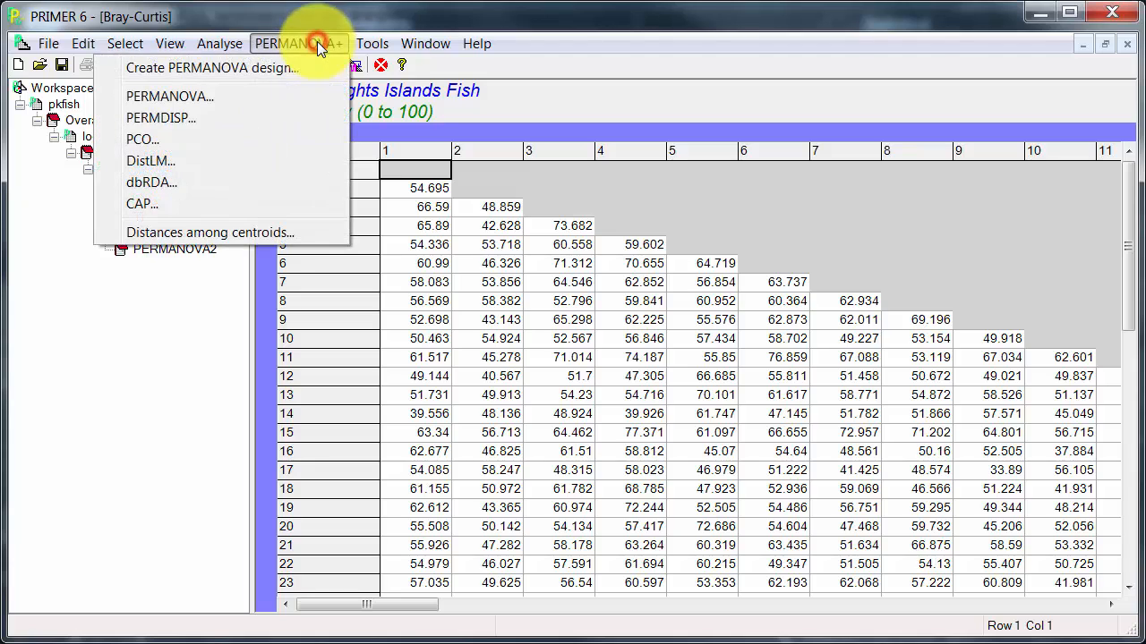
pyautogui.click(248, 201)
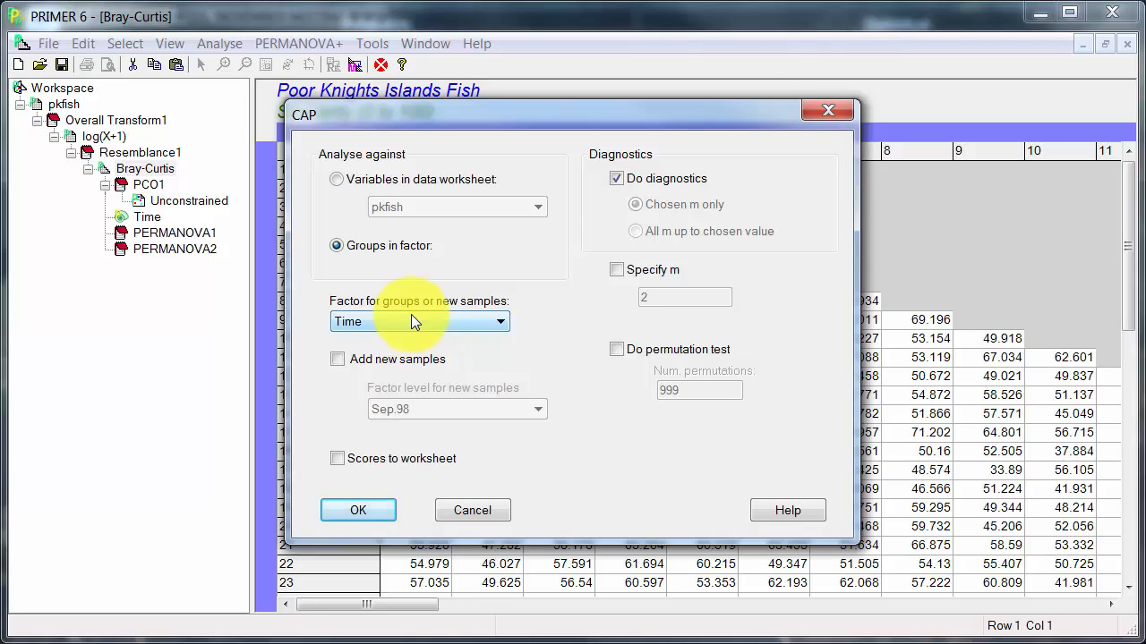
pyautogui.click(368, 512)
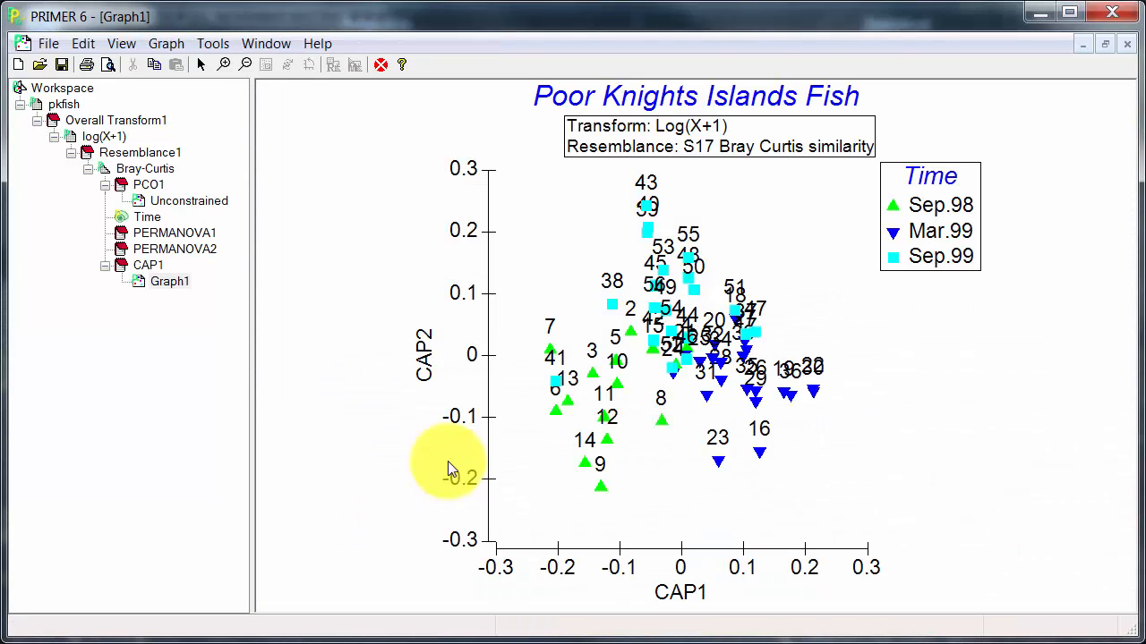
# Turn off sample number labels on the CAP plot, leaving only the Time symbols.
pyautogui.rightClick(540, 235)
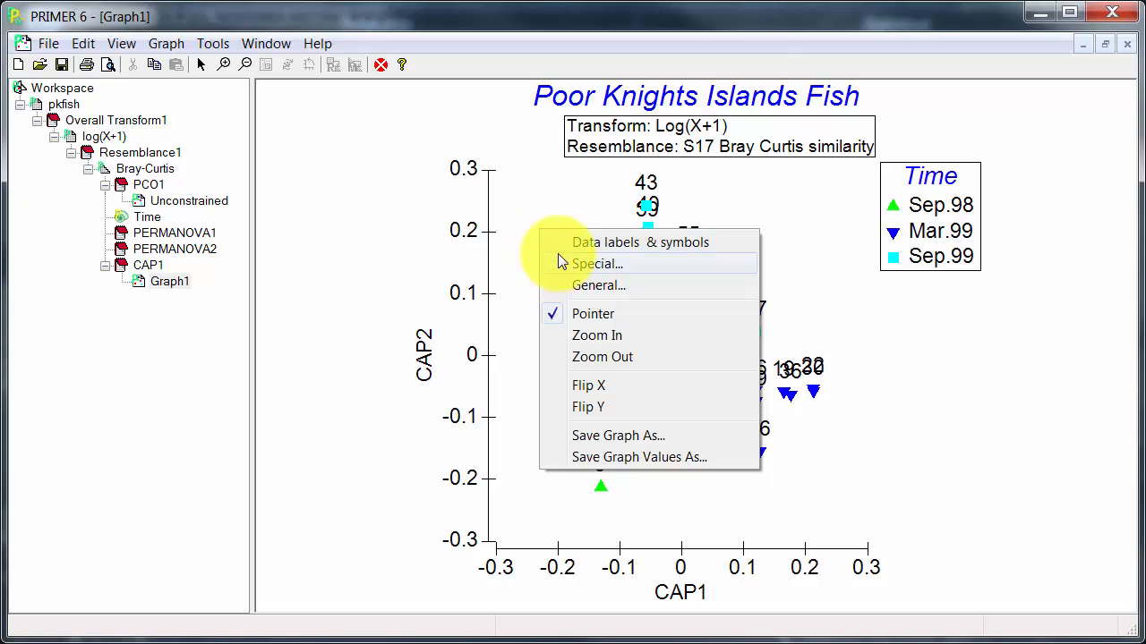
pyautogui.click(566, 244)
pyautogui.click(302, 250)
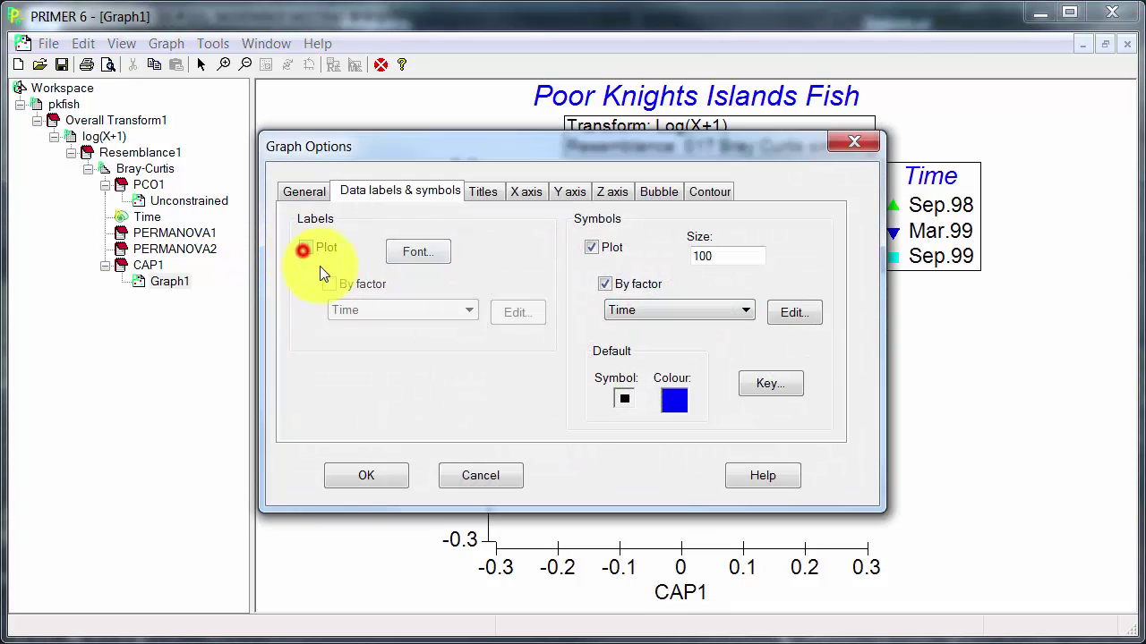
pyautogui.click(362, 479)
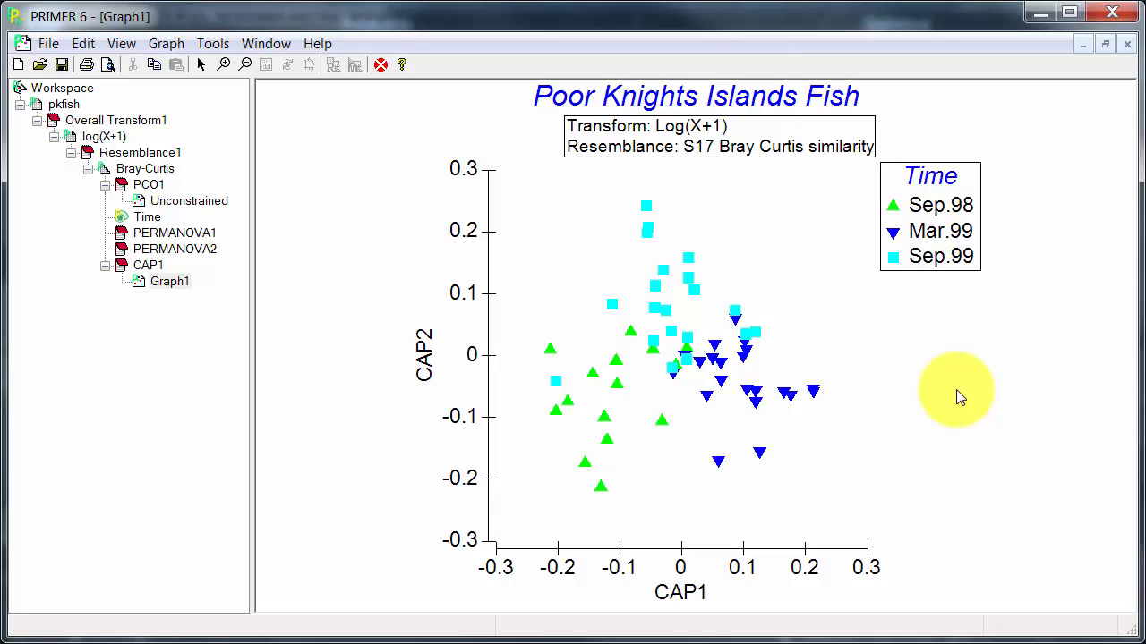
# Overlay pkfish species vectors with correlation above 0.4 on the CAP plot.
pyautogui.rightClick(560, 220)
pyautogui.click(573, 253)
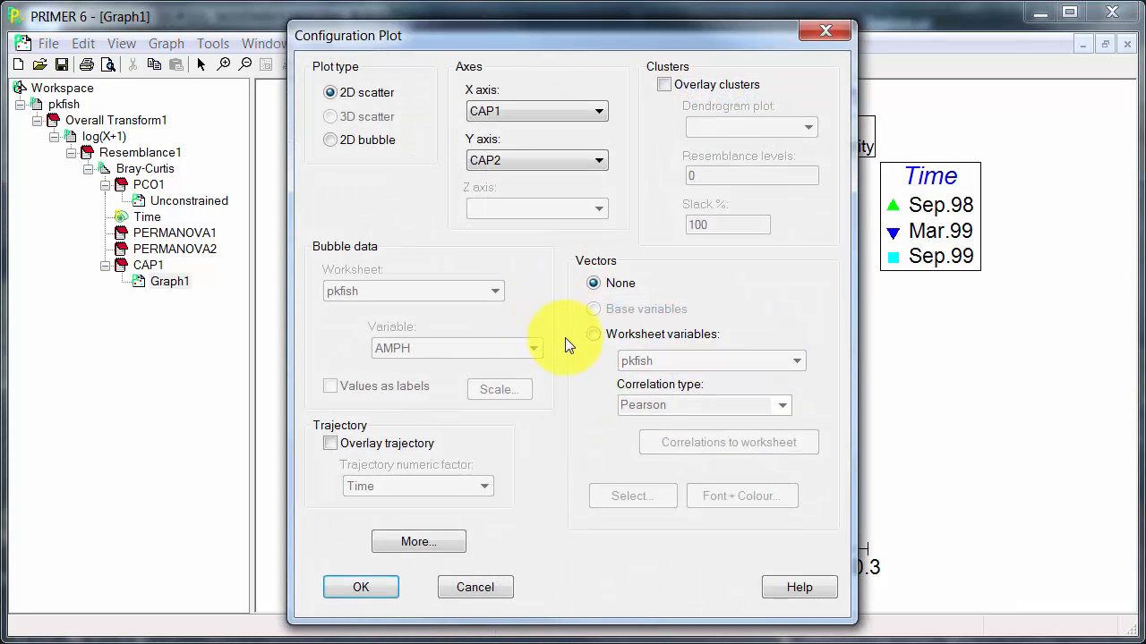
pyautogui.click(595, 333)
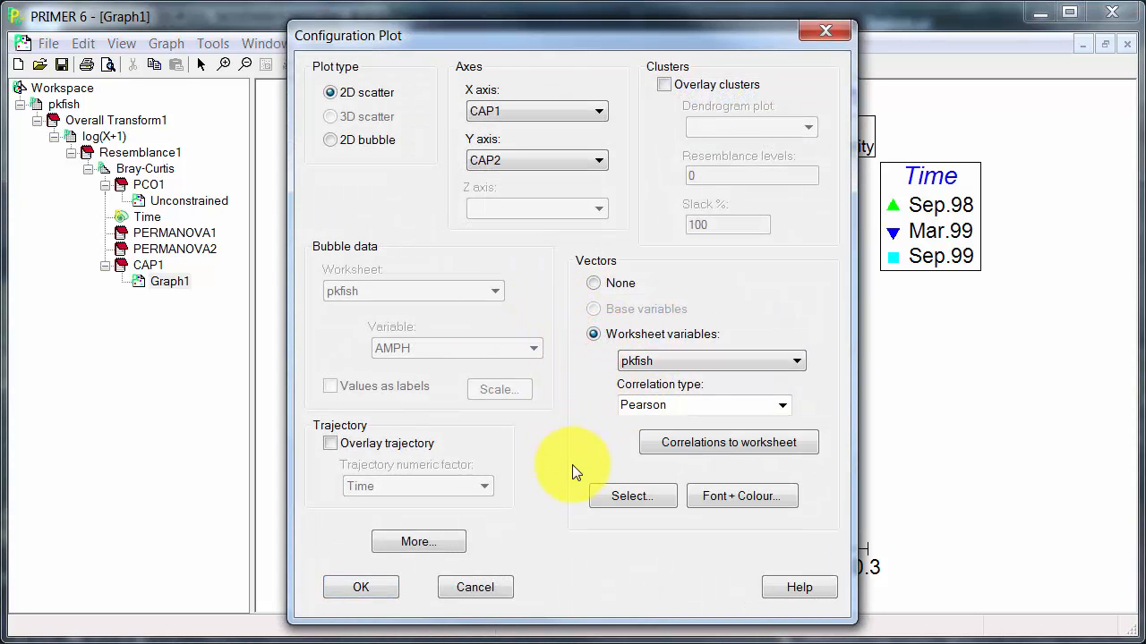
pyautogui.click(611, 497)
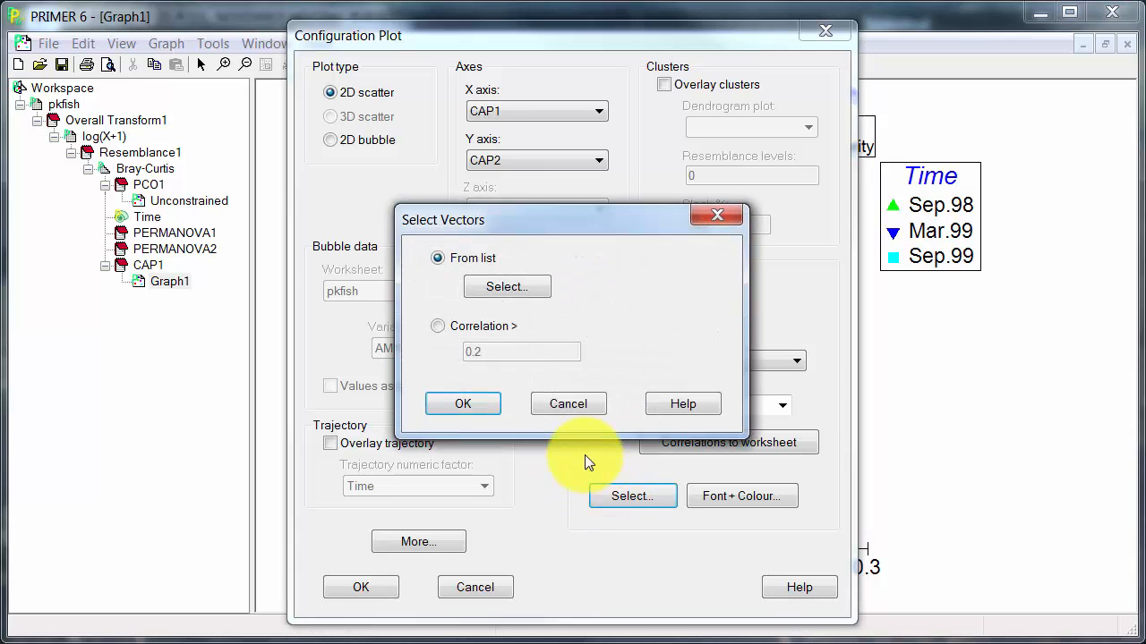
pyautogui.click(487, 327)
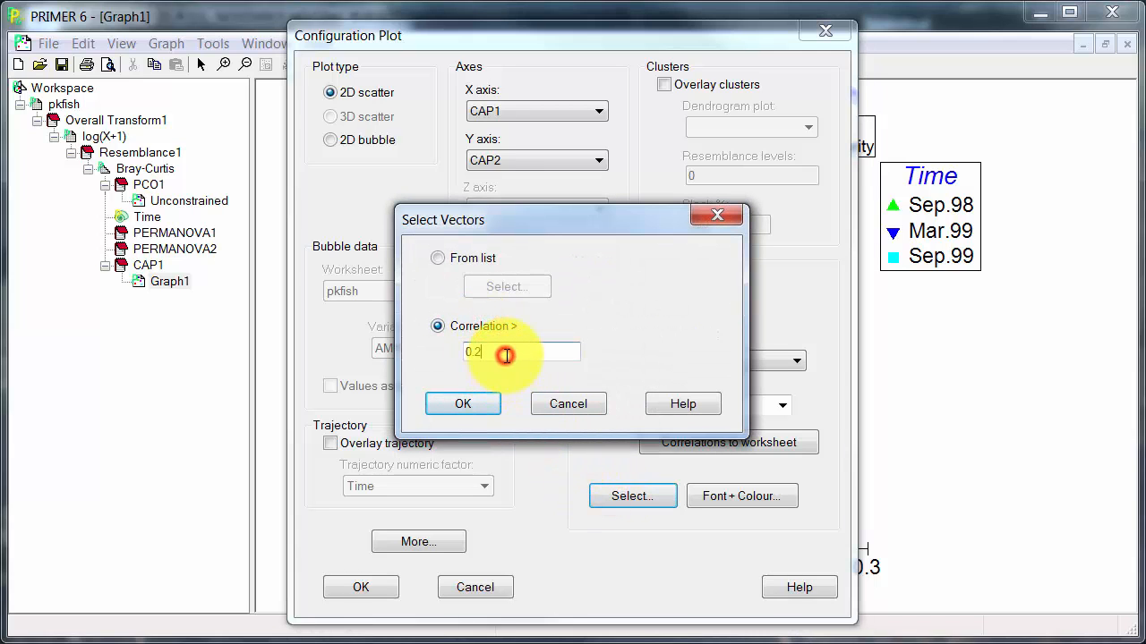
pyautogui.click(507, 351)
pyautogui.press('BackSpace')
pyautogui.write('4')
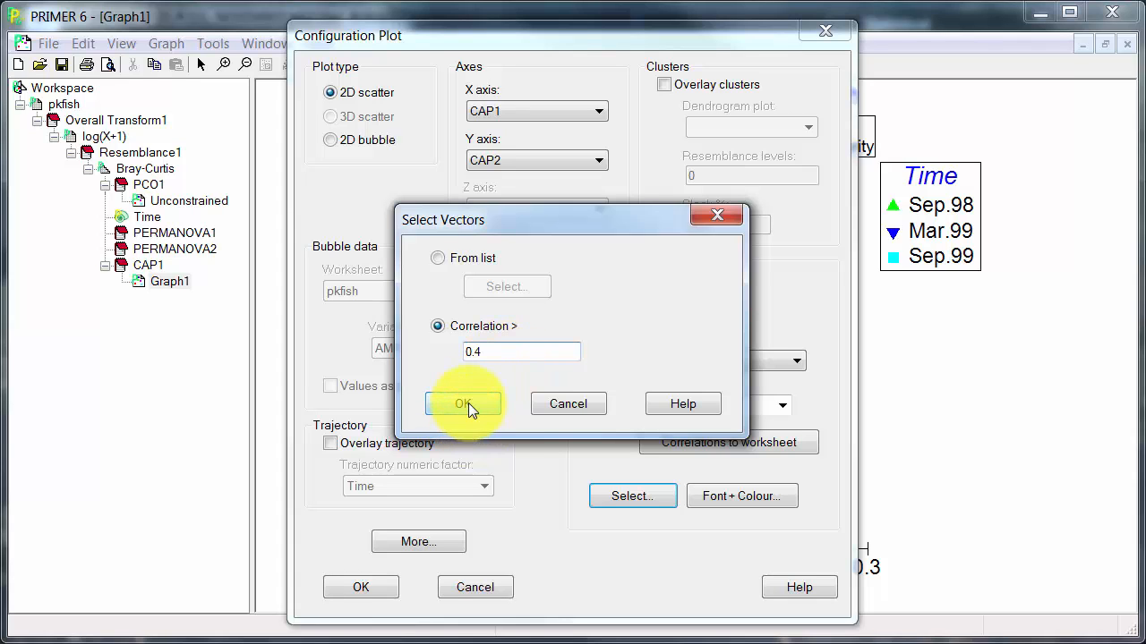
pyautogui.click(463, 404)
pyautogui.click(358, 585)
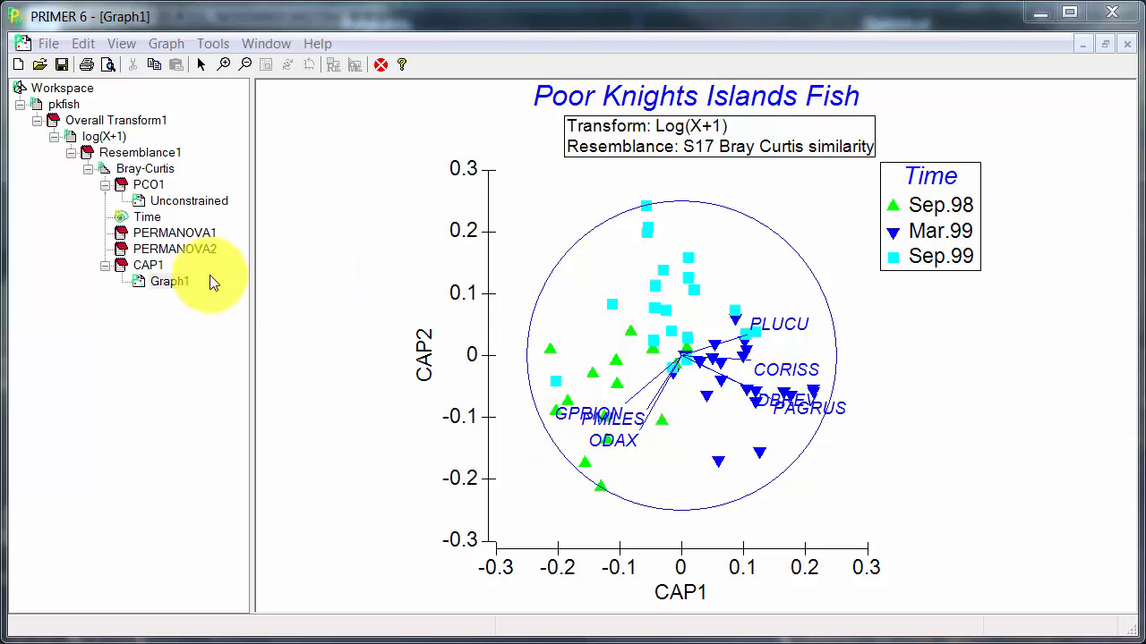
# Show the CAP1 text results and scroll to the DIAGNOSTICS table.
pyautogui.click(142, 269)
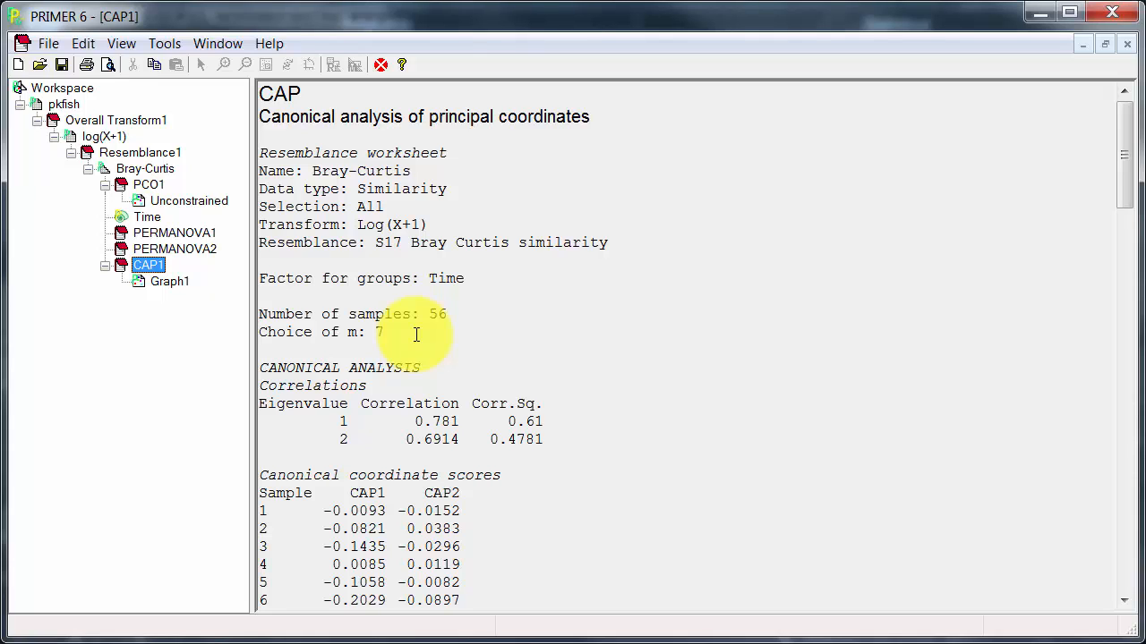
pyautogui.click(587, 374)
pyautogui.scroll(-1, 587, 375)
pyautogui.scroll(-5, 587, 374)
pyautogui.scroll(-1, 589, 374)
pyautogui.scroll(-3, 588, 374)
pyautogui.scroll(-10, 589, 374)
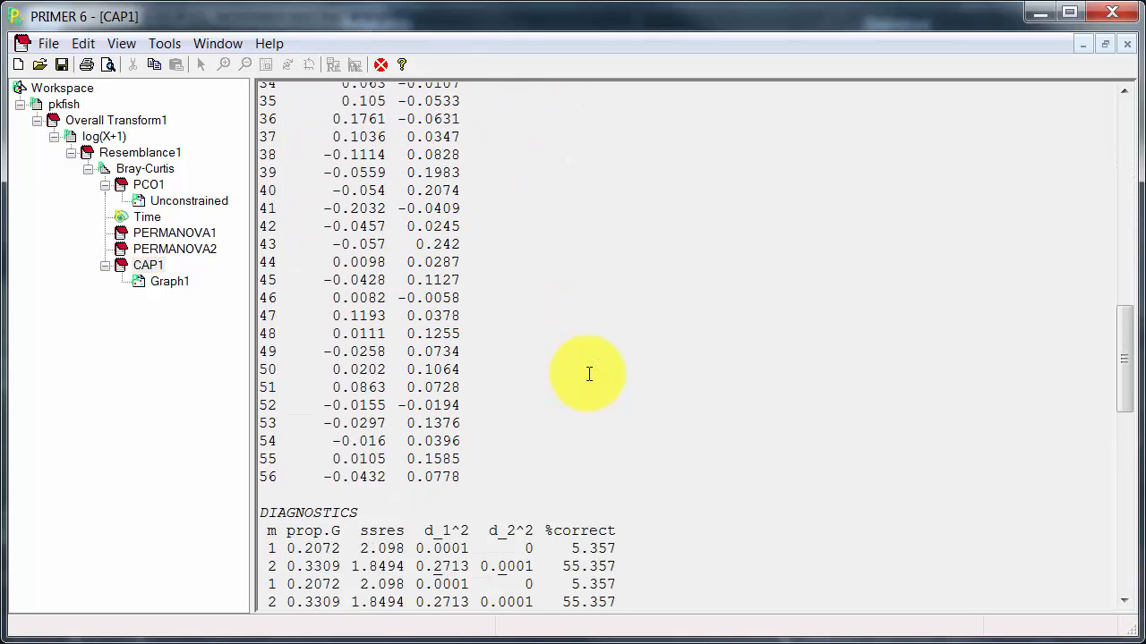
pyautogui.scroll(-1, 589, 374)
pyautogui.scroll(-4, 589, 374)
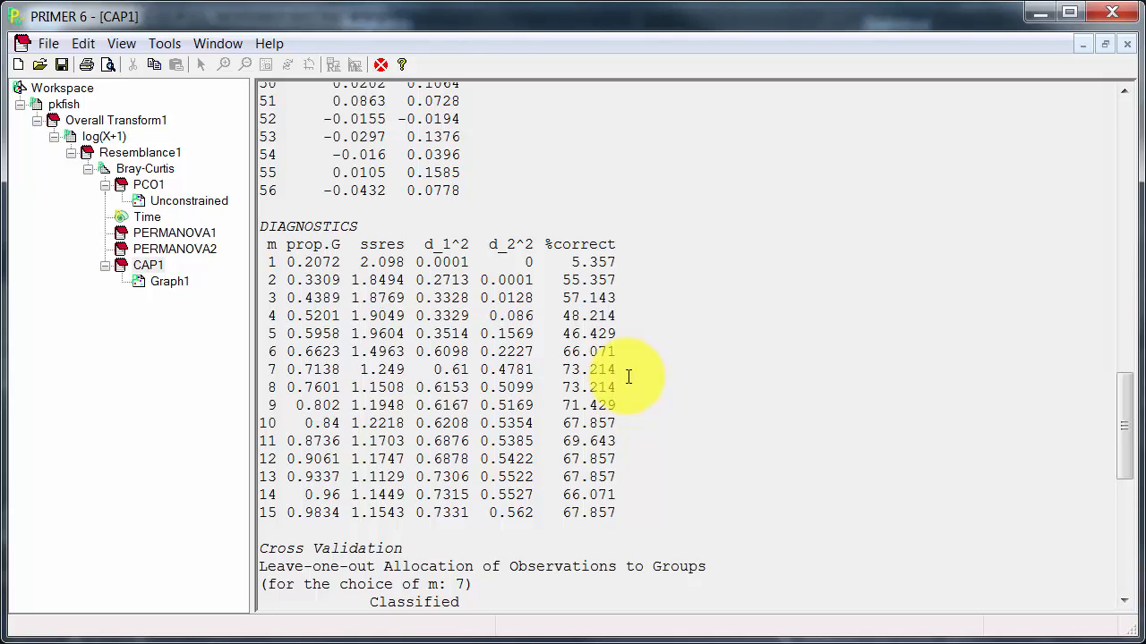
pyautogui.scroll(-2, 629, 377)
pyautogui.scroll(-2, 626, 383)
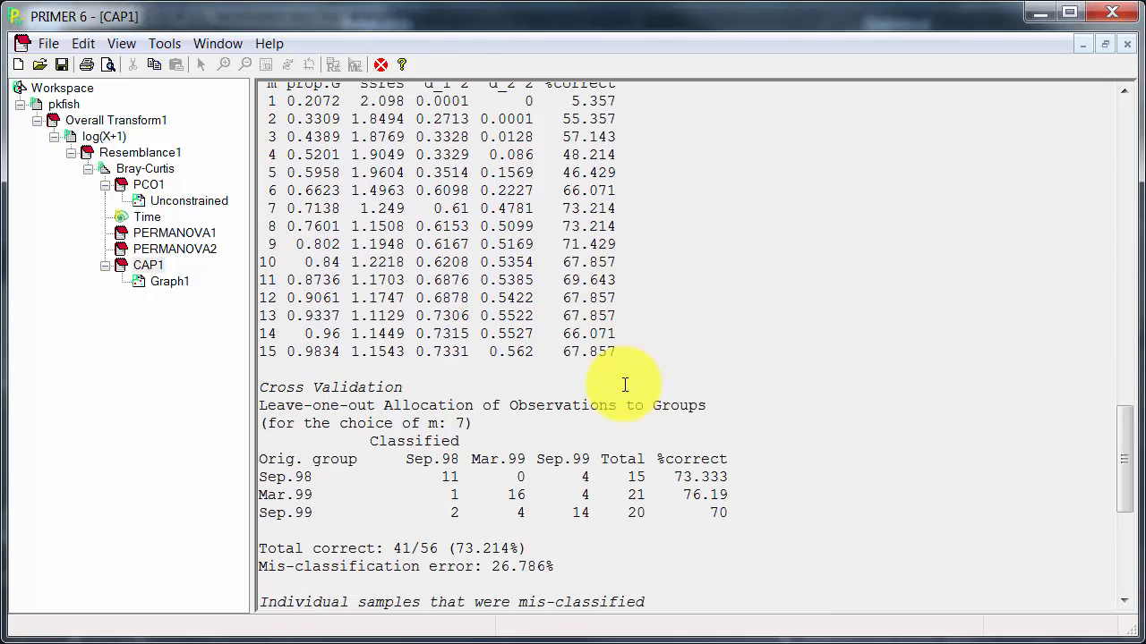
pyautogui.scroll(-1, 624, 389)
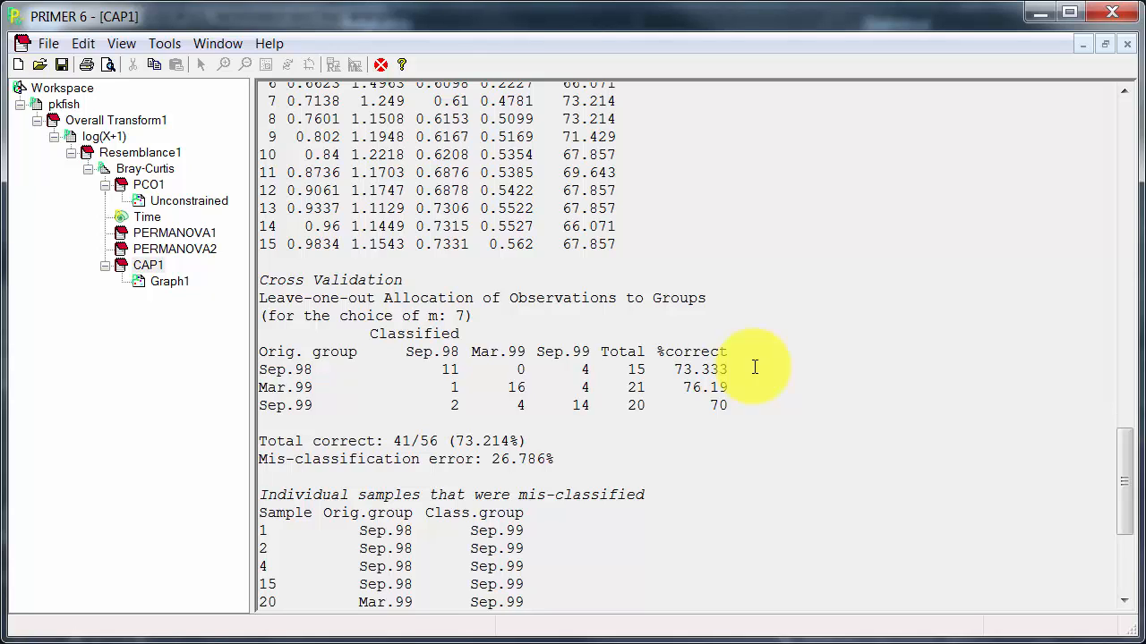
pyautogui.scroll(3, 755, 367)
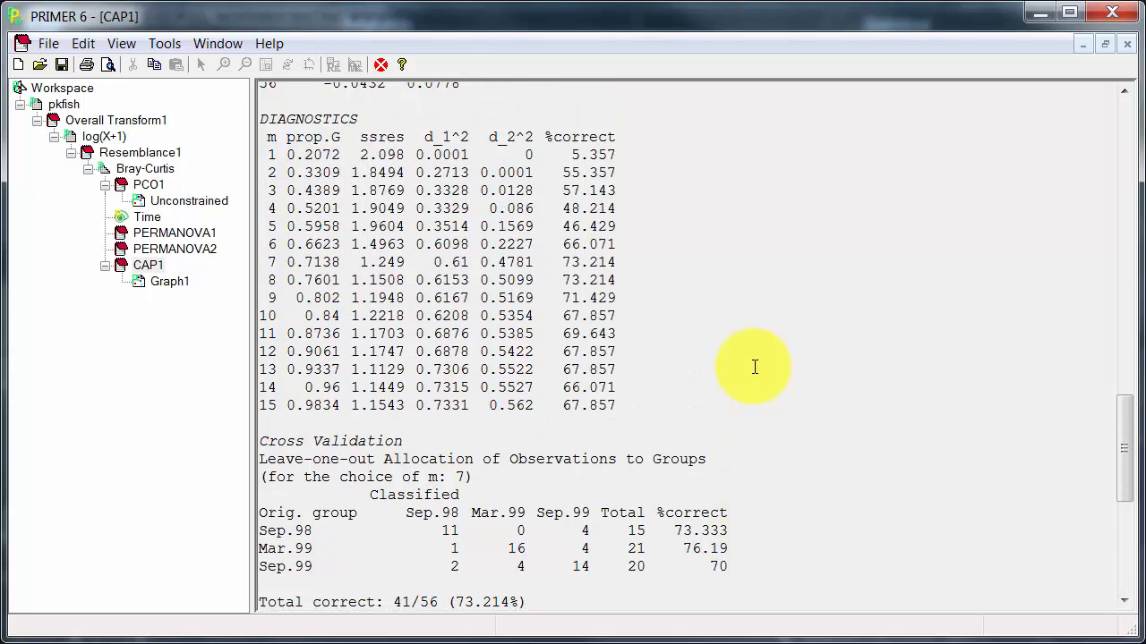
pyautogui.scroll(1, 754, 367)
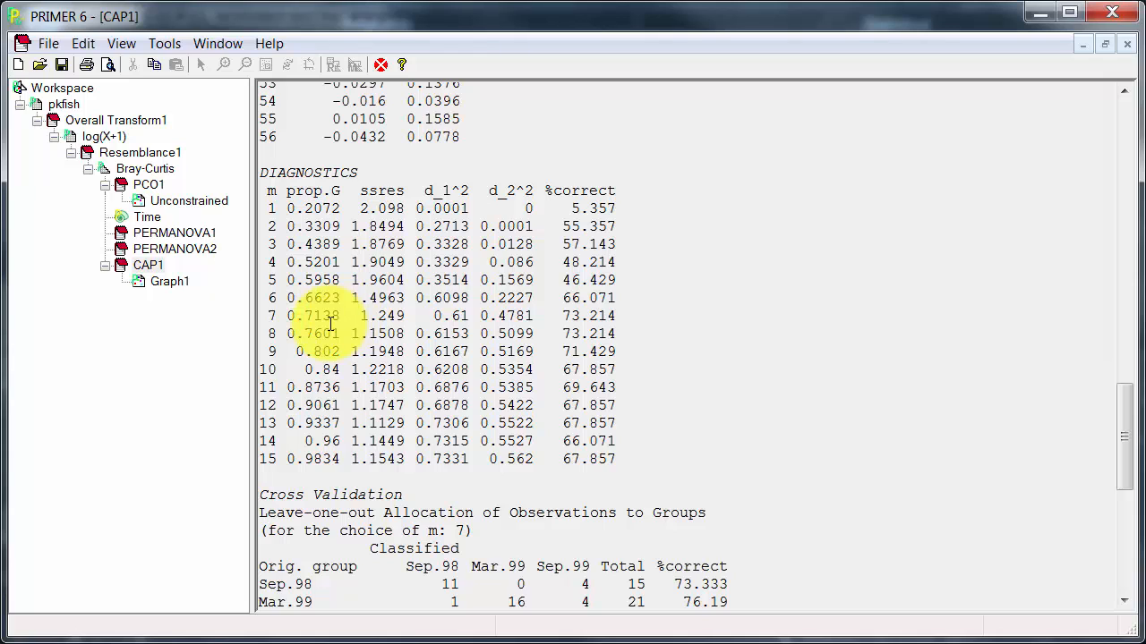
pyautogui.scroll(-3, 811, 378)
pyautogui.scroll(-1, 811, 381)
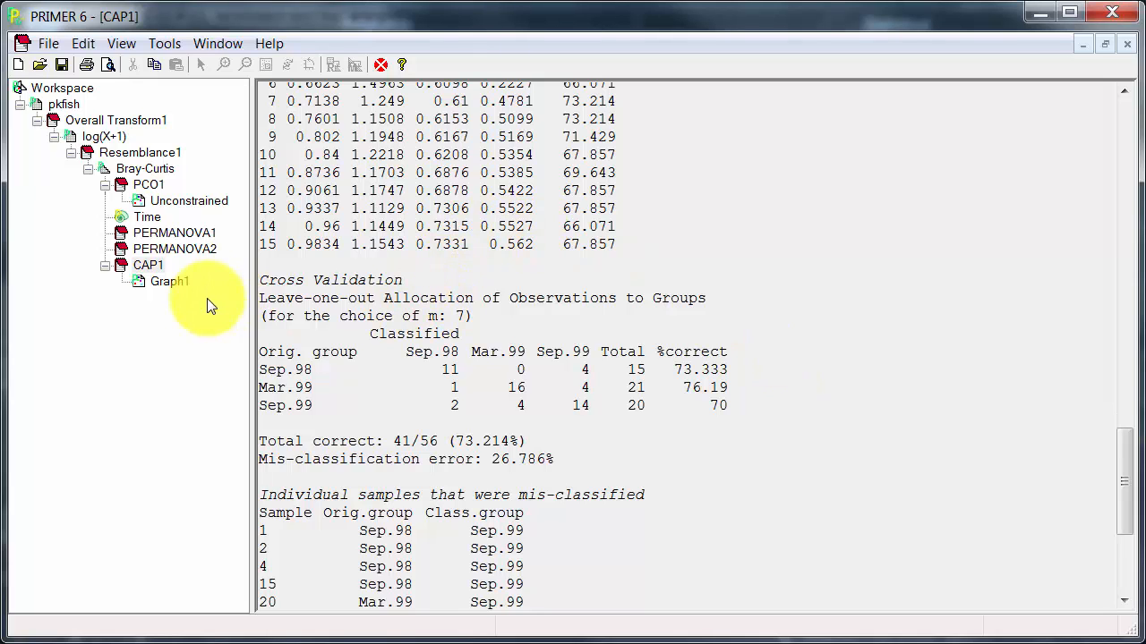
# Revisit the unconstrained PCO plot and PERMANOVA2 results (Pseudo-F 2.8128, P 0.002), then the CAP vector plot.
pyautogui.click(204, 200)
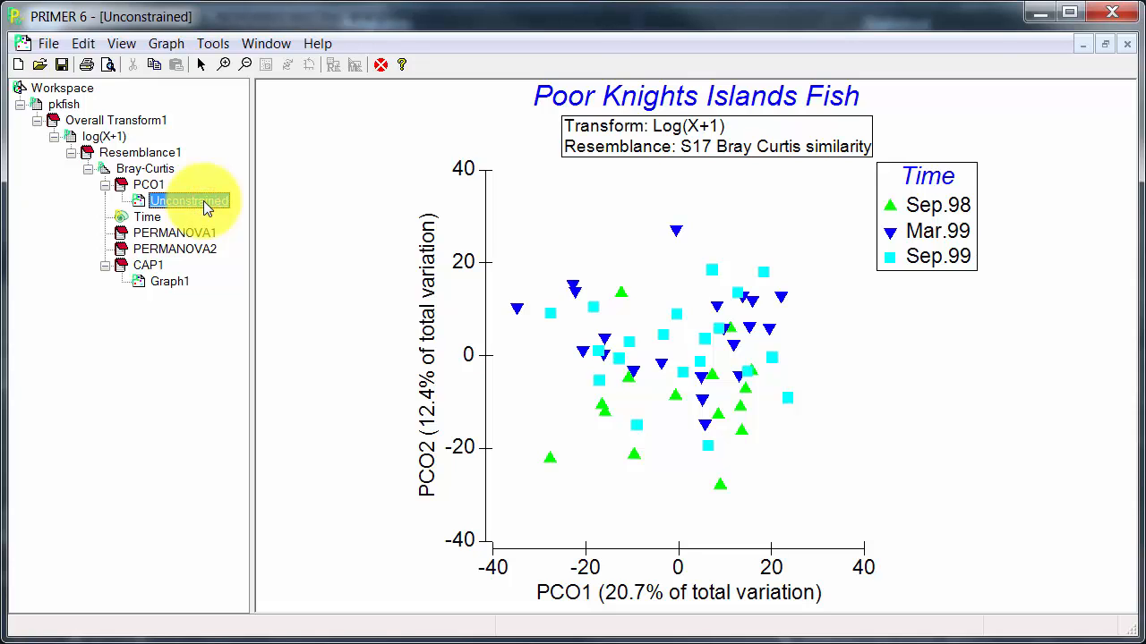
pyautogui.click(191, 249)
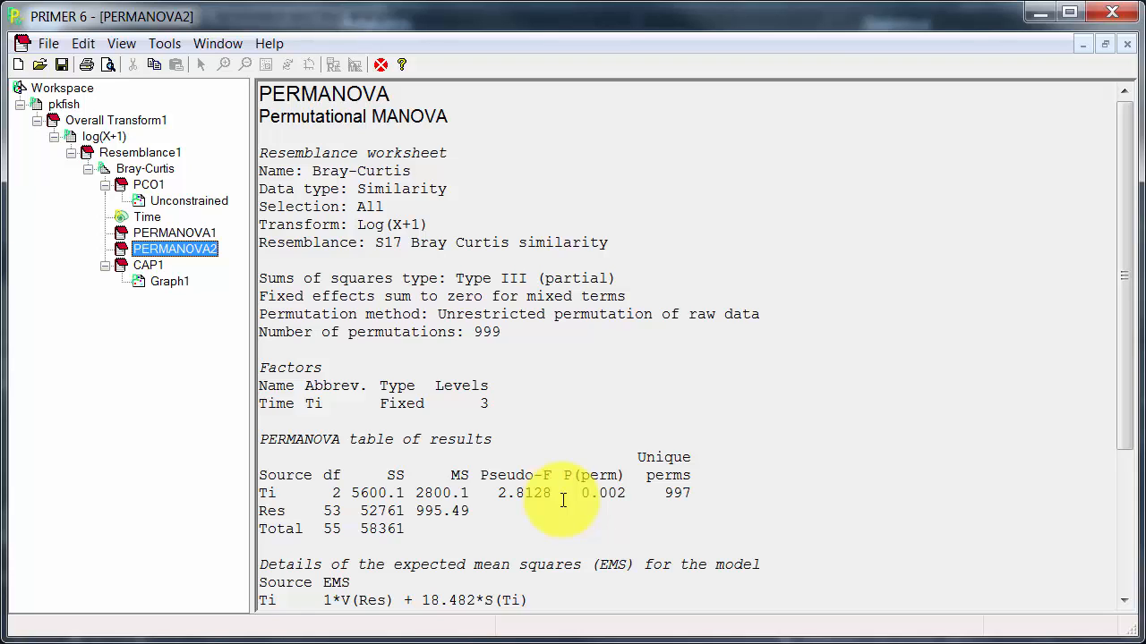
pyautogui.click(172, 279)
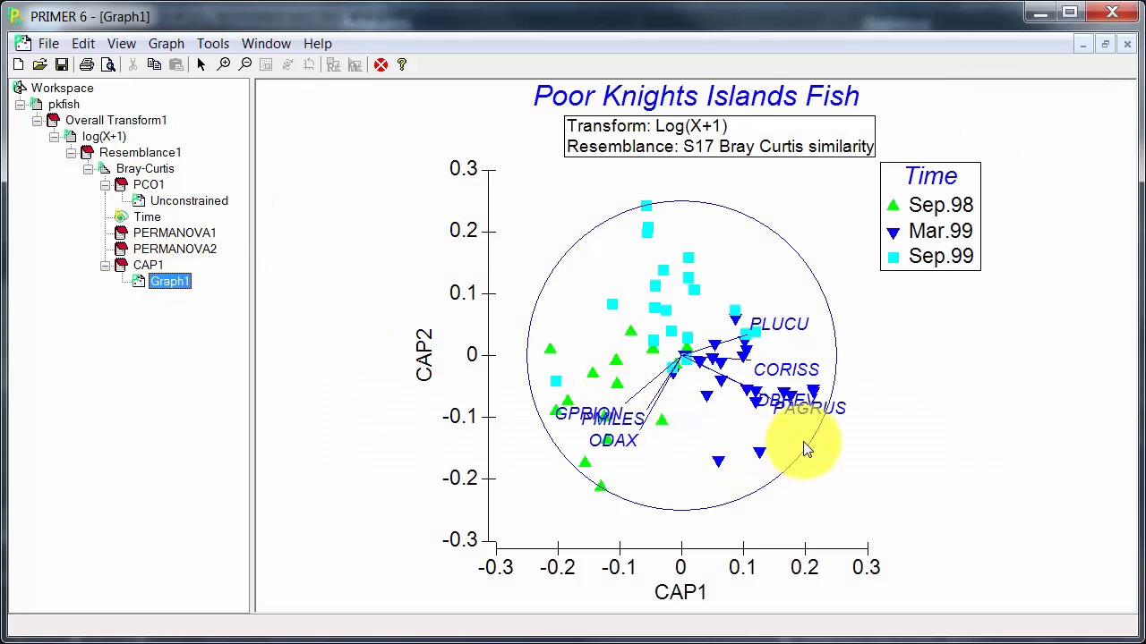